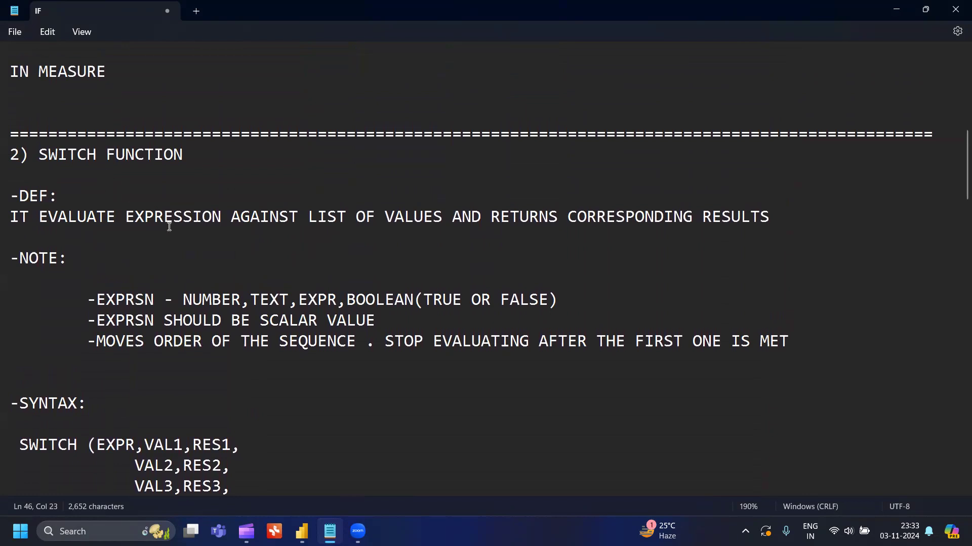
# Step: Review the SWITCH function's syntax and the expression types it accepts in the notes
pyautogui.scroll(-2, 252, 381)
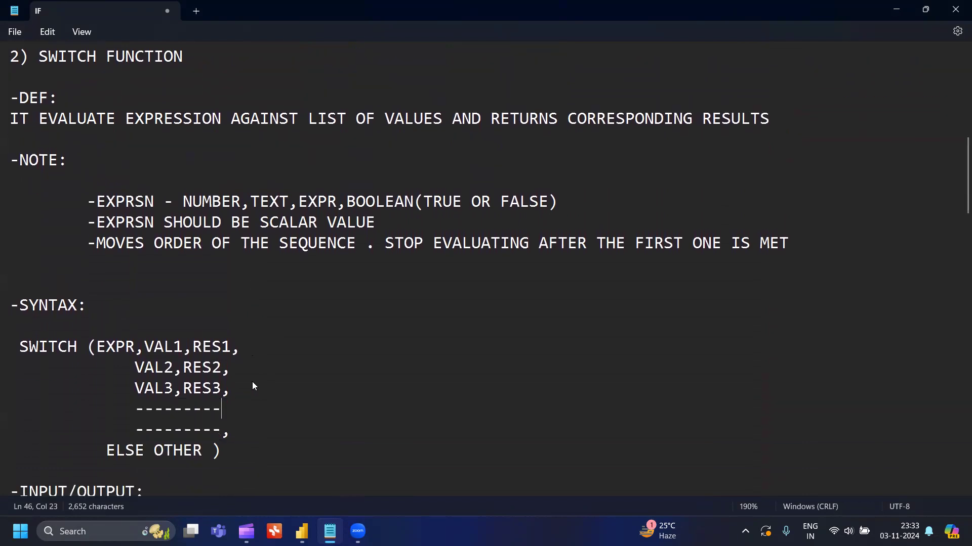
pyautogui.click(157, 308)
pyautogui.click(160, 341)
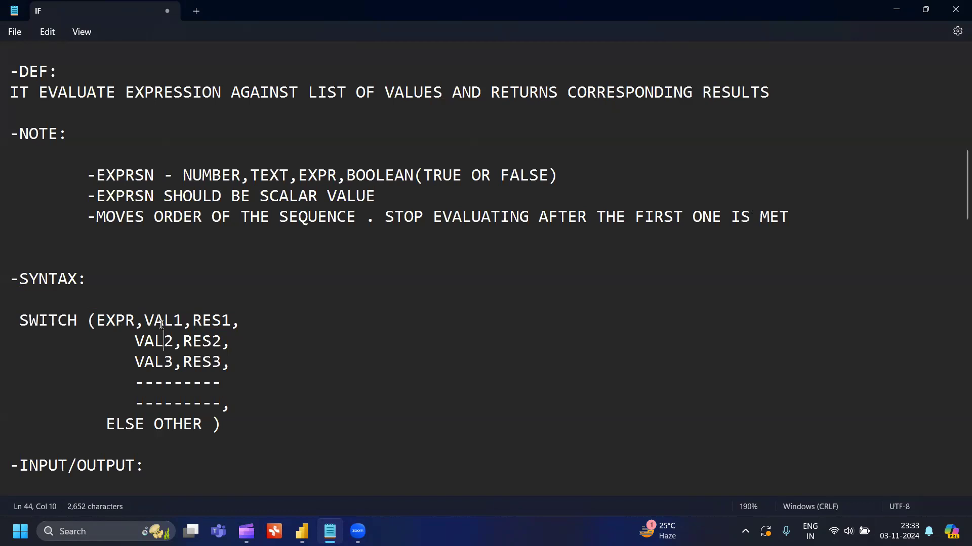
pyautogui.moveTo(227, 320); pyautogui.dragTo(207, 323)
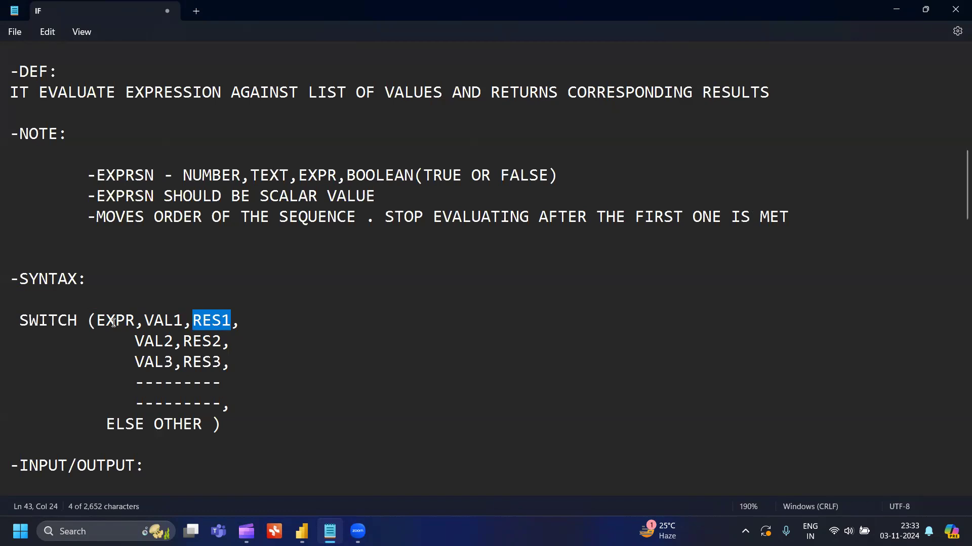
pyautogui.click(184, 343)
pyautogui.moveTo(185, 345); pyautogui.dragTo(212, 345)
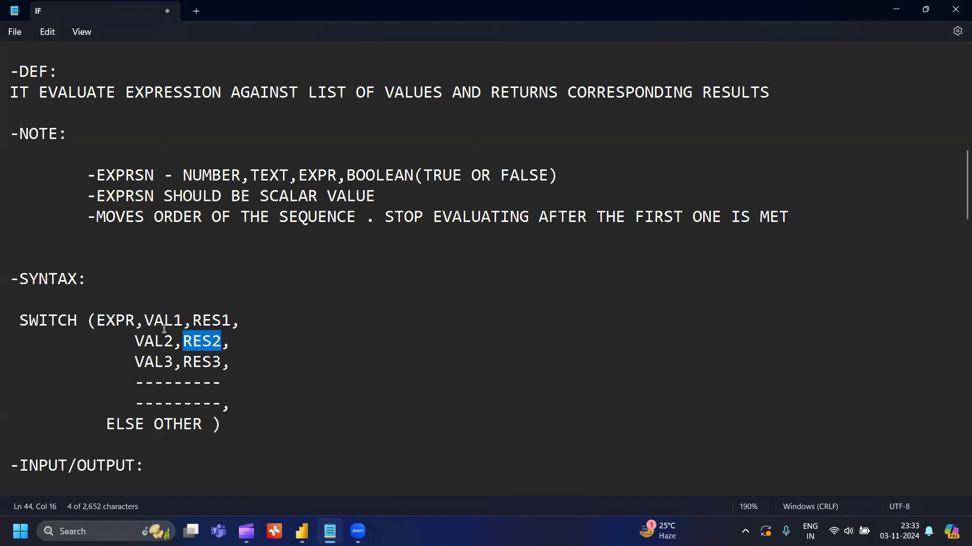
pyautogui.click(247, 283)
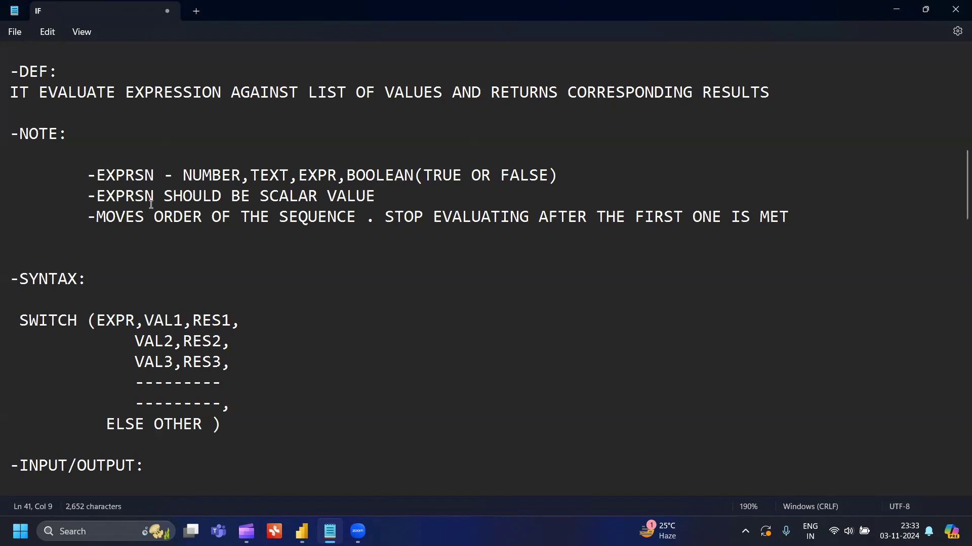
pyautogui.moveTo(183, 175); pyautogui.dragTo(414, 177)
pyautogui.click(298, 176)
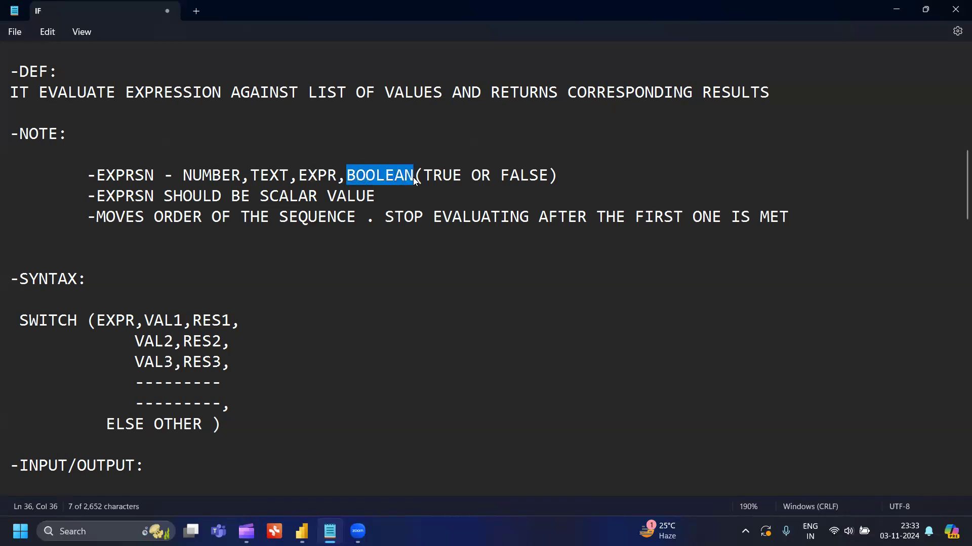
# Step: Examine the SWITCH number example on the Rating column, and revisit the TEXT expression type in the notes
pyautogui.scroll(-4, 365, 328)
pyautogui.scroll(-15, 366, 327)
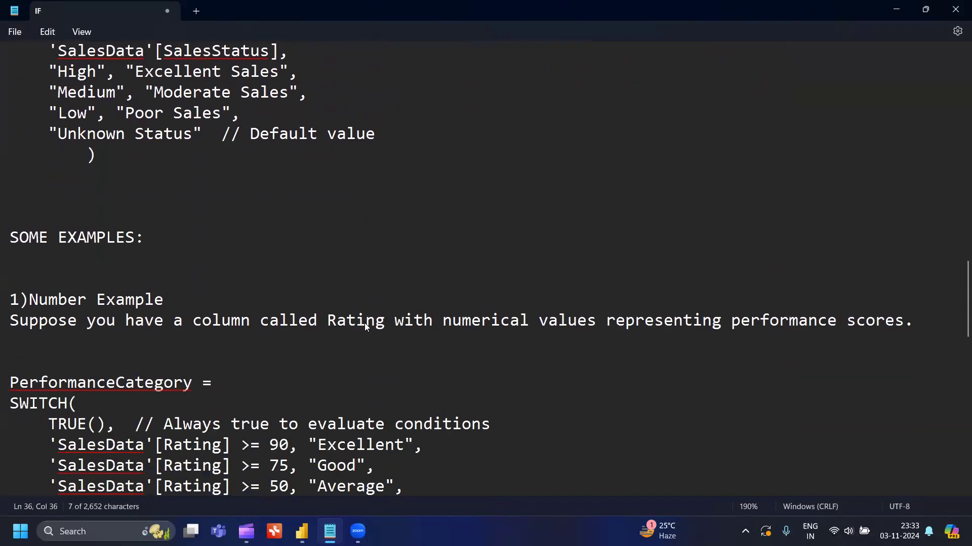
pyautogui.scroll(7, 366, 328)
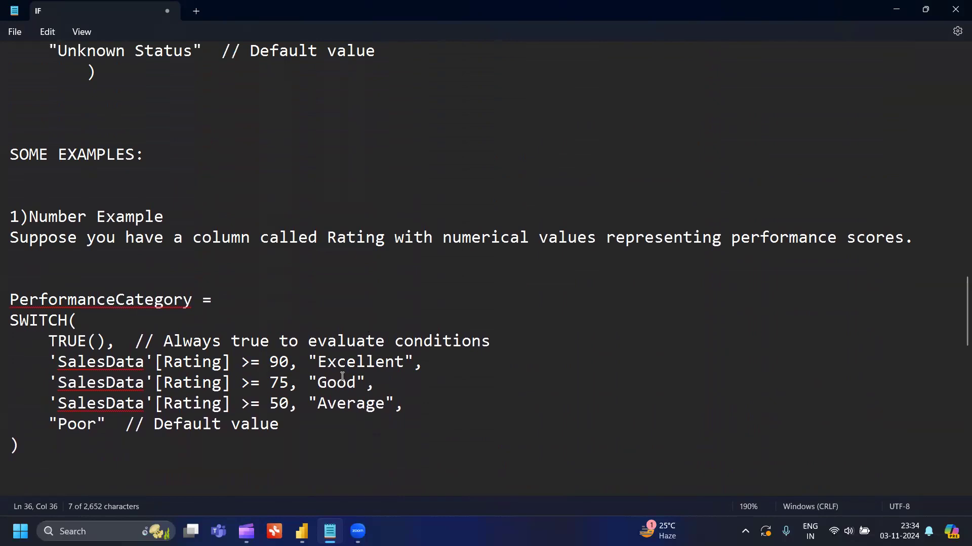
pyautogui.scroll(-4, 254, 384)
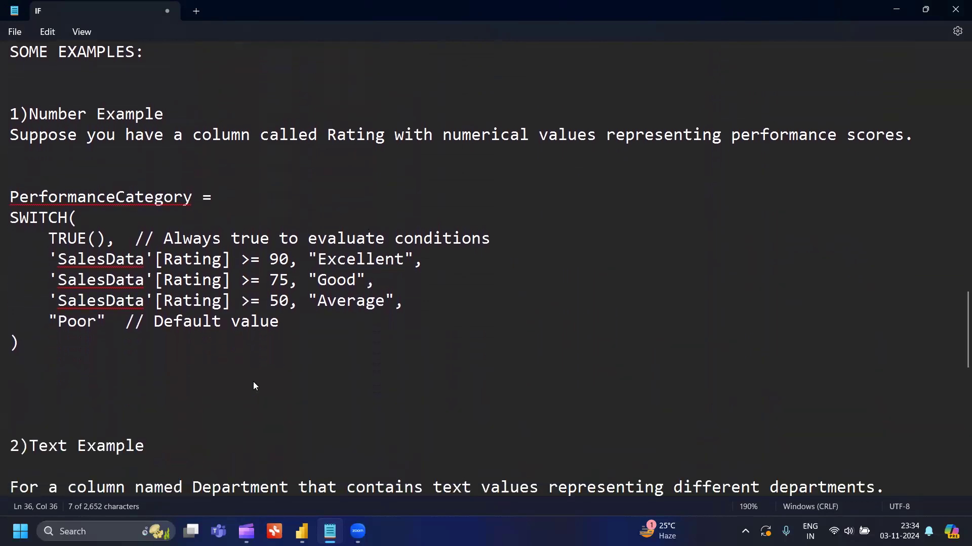
pyautogui.scroll(-1, 254, 386)
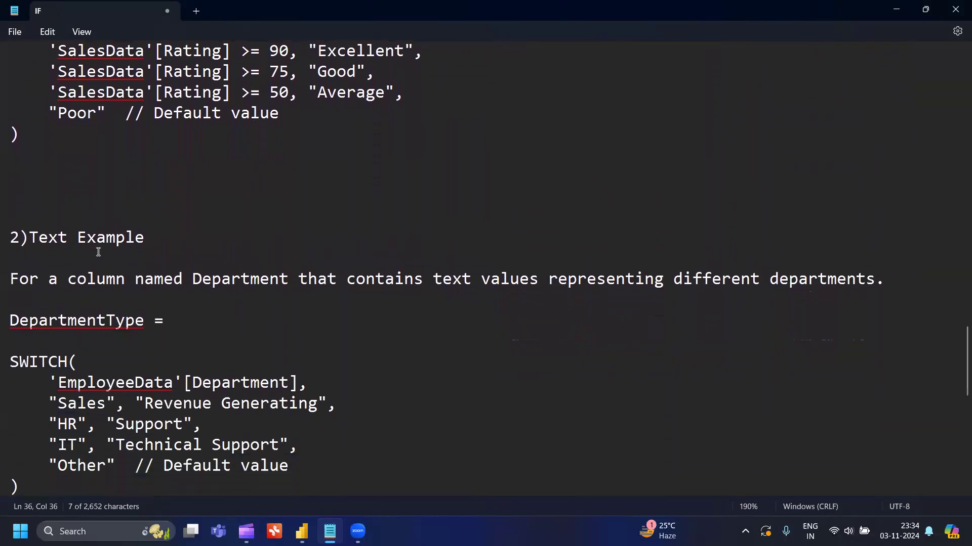
pyautogui.scroll(14, 97, 254)
pyautogui.scroll(7, 97, 252)
pyautogui.scroll(-2, 97, 252)
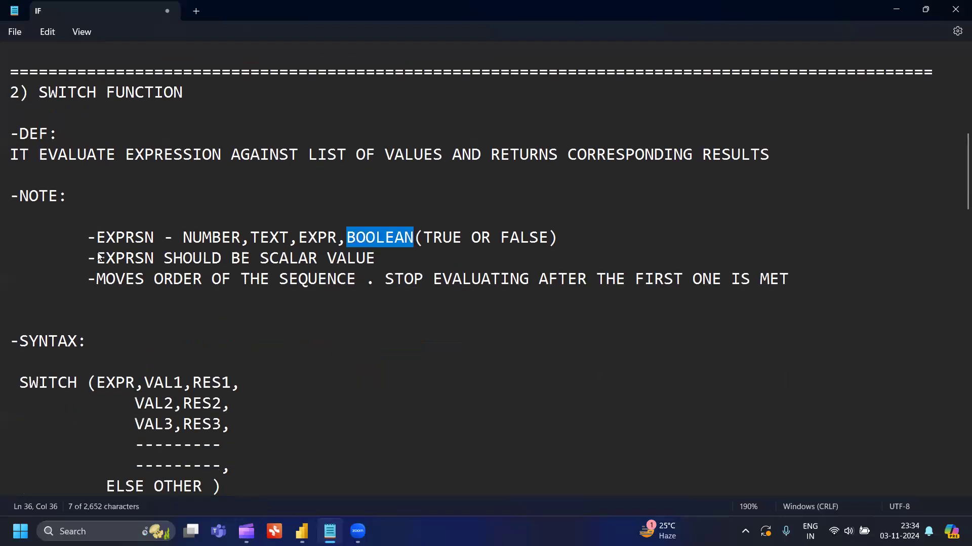
pyautogui.click(290, 237)
pyautogui.moveTo(290, 239); pyautogui.dragTo(252, 236)
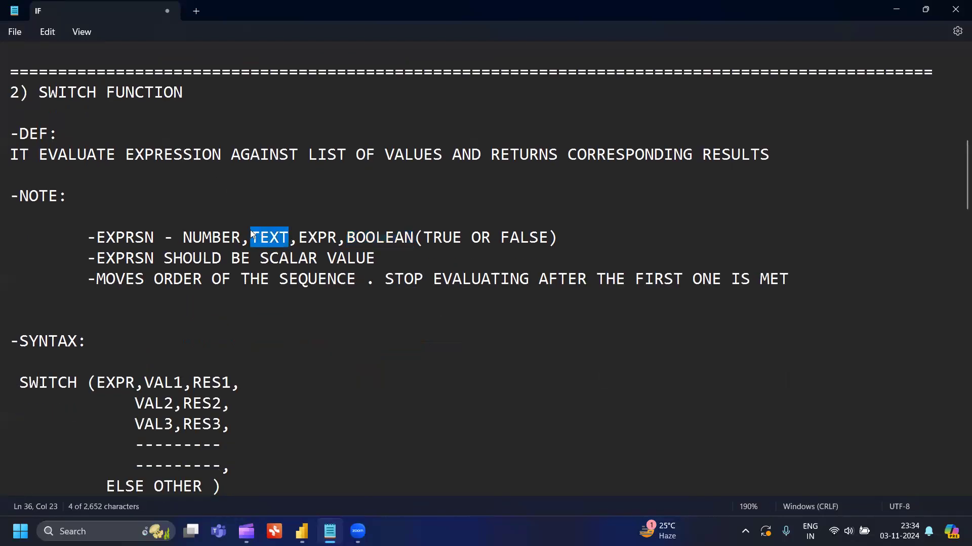
# Step: Read through the SWITCH text, expression and boolean examples in the notes
pyautogui.scroll(-13, 252, 235)
pyautogui.scroll(-6, 252, 234)
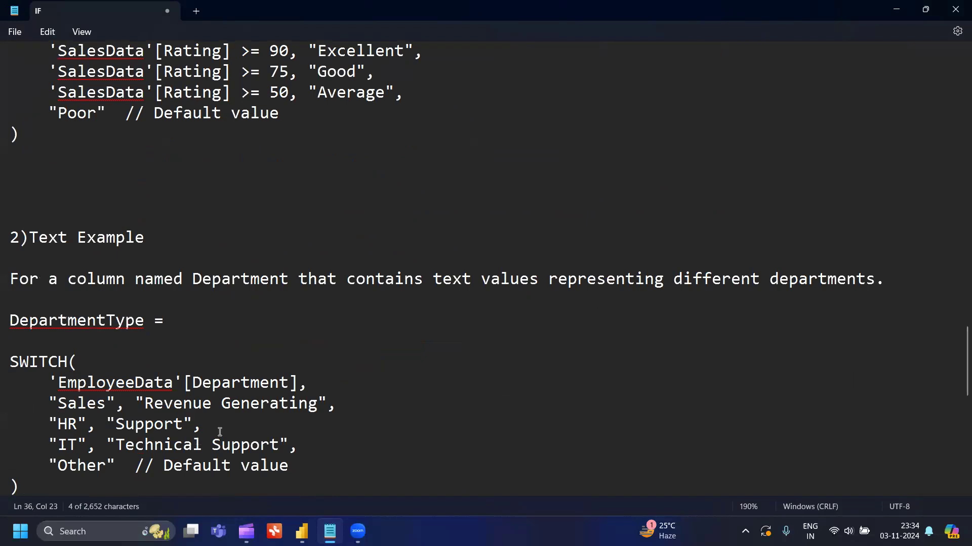
pyautogui.scroll(-3, 83, 474)
pyautogui.scroll(-2, 83, 473)
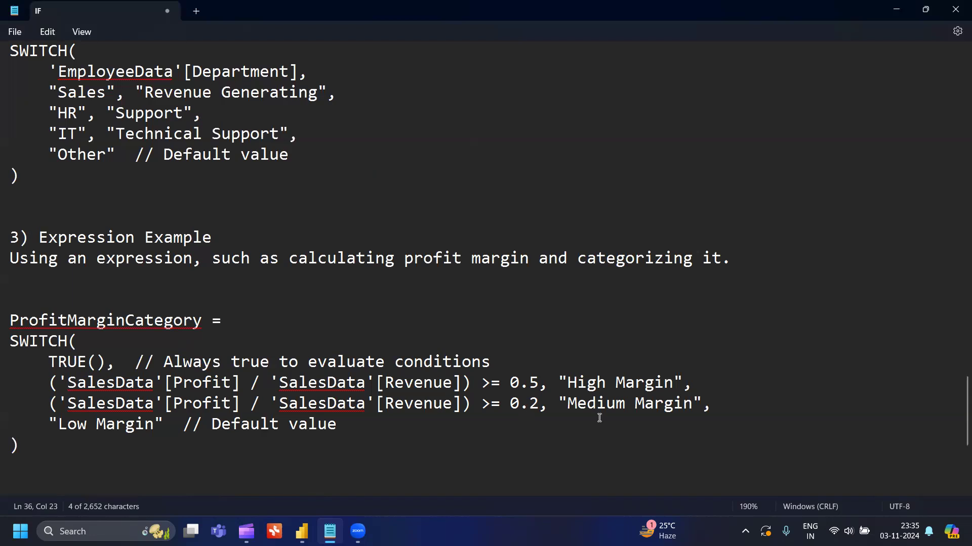
pyautogui.scroll(-2, 315, 439)
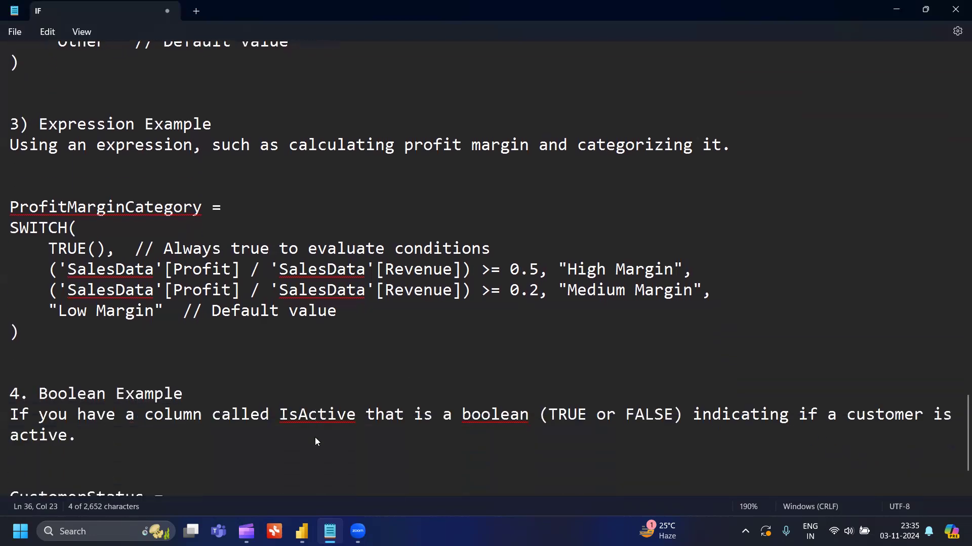
pyautogui.scroll(-2, 315, 438)
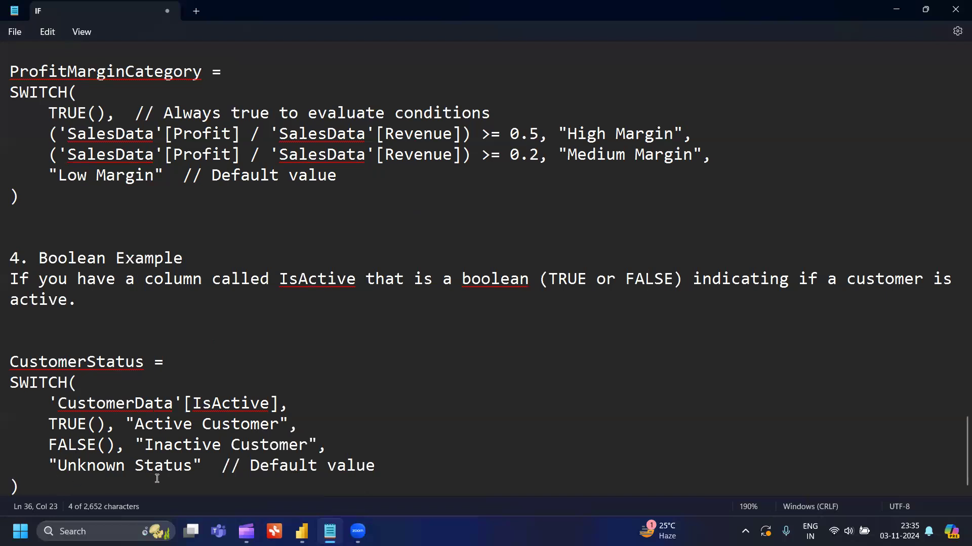
# Step: Revisit the scalar value requirement for the expression and compare it with the SWITCH examples and syntax
pyautogui.scroll(12, 161, 479)
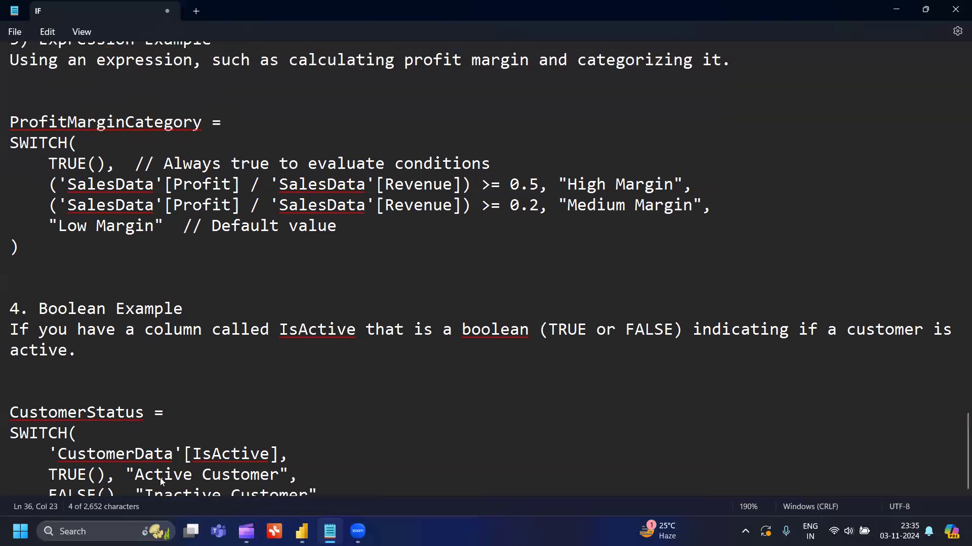
pyautogui.scroll(8, 160, 478)
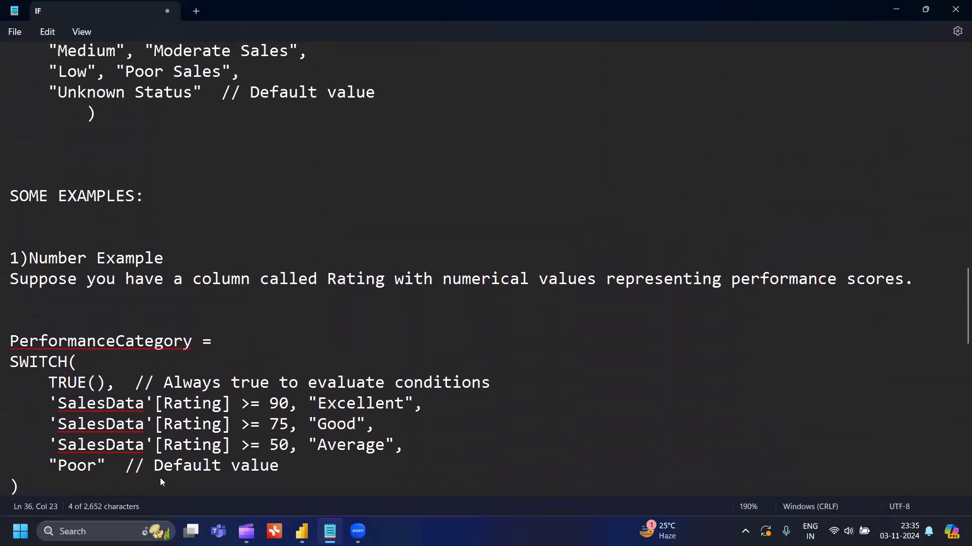
pyautogui.scroll(6, 160, 478)
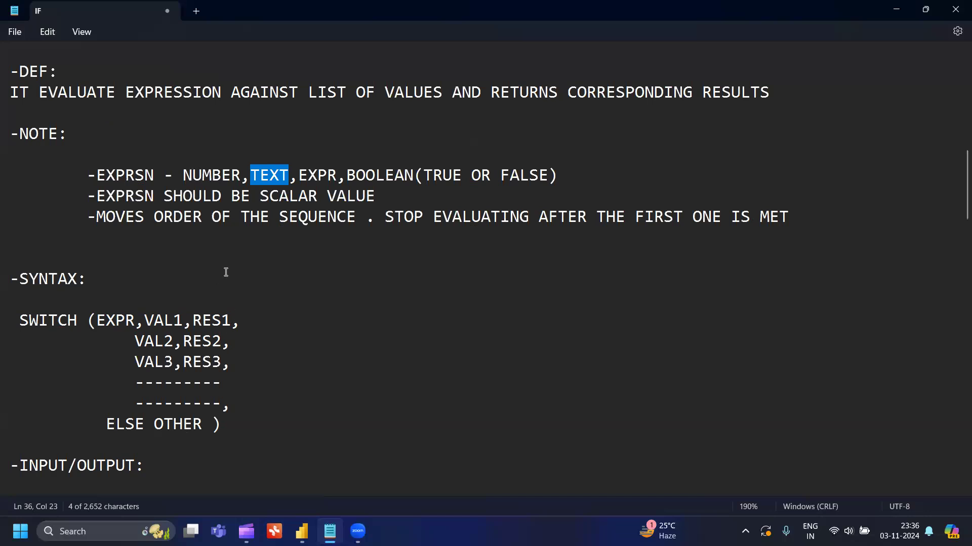
pyautogui.moveTo(261, 197); pyautogui.dragTo(381, 203)
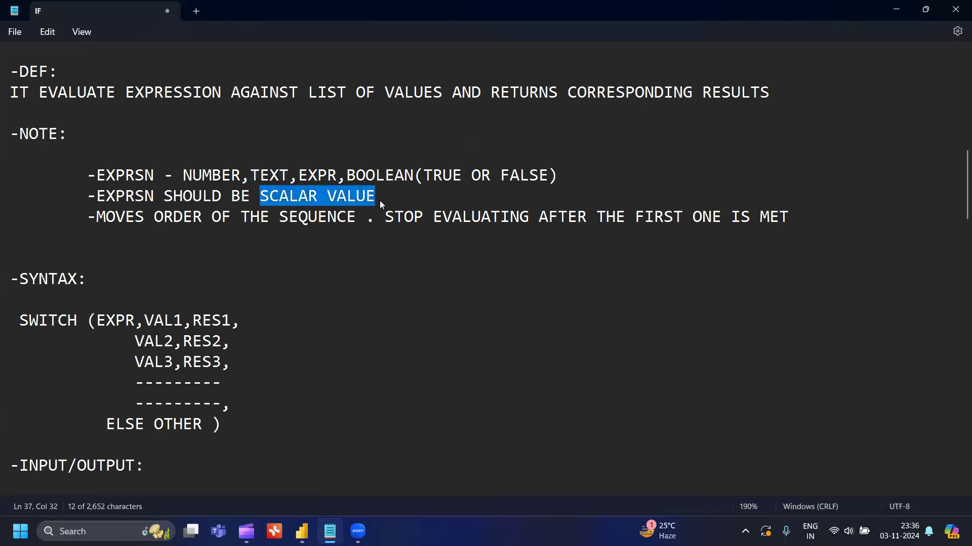
pyautogui.scroll(-8, 371, 379)
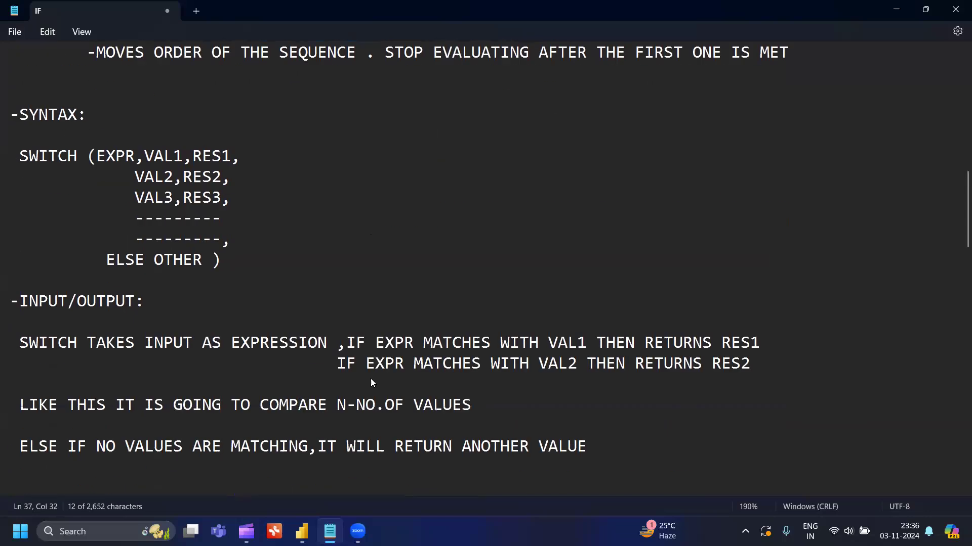
pyautogui.scroll(-15, 371, 380)
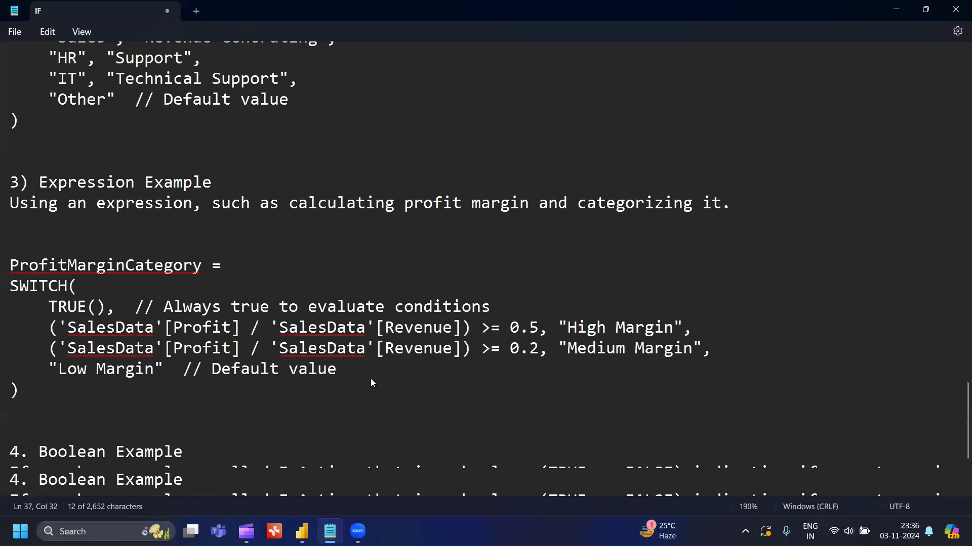
pyautogui.scroll(-4, 371, 380)
pyautogui.scroll(20, 372, 381)
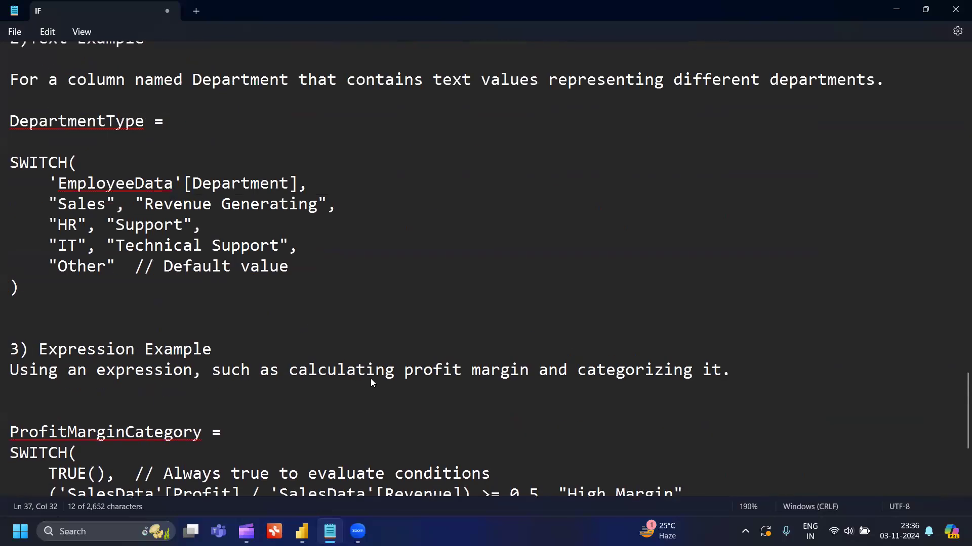
pyautogui.scroll(-2, 370, 383)
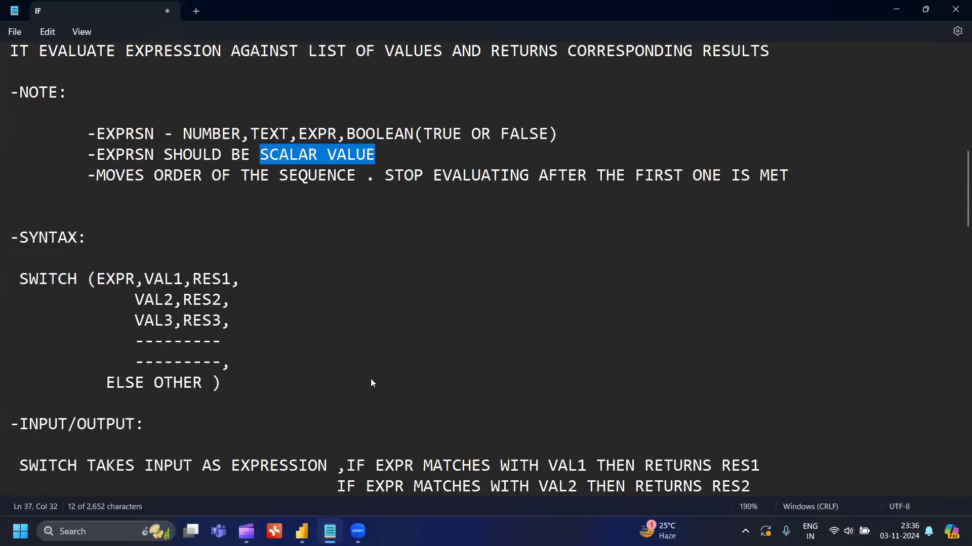
pyautogui.click(334, 292)
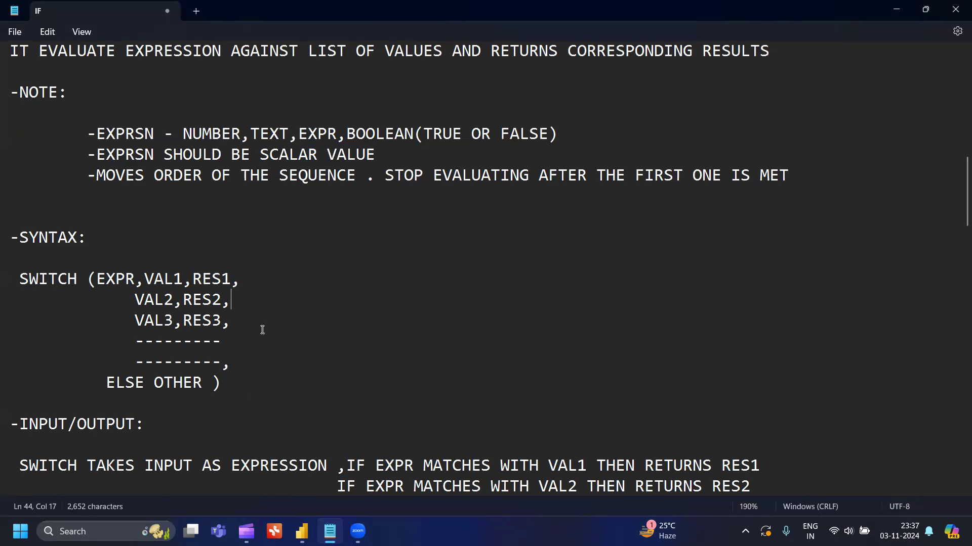
# Step: Switch to Power BI Desktop and start a new calculated table named calendar Table
pyautogui.click(301, 531)
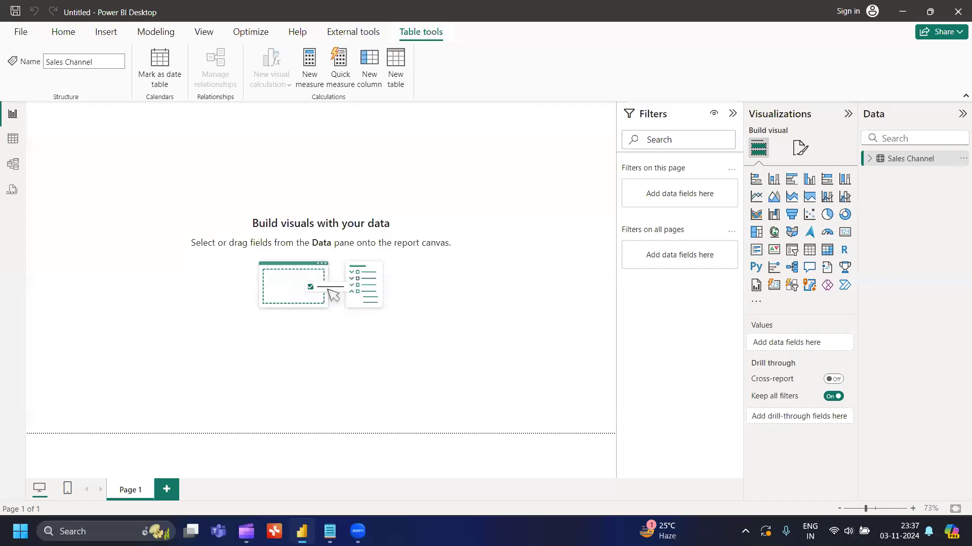
pyautogui.click(961, 159)
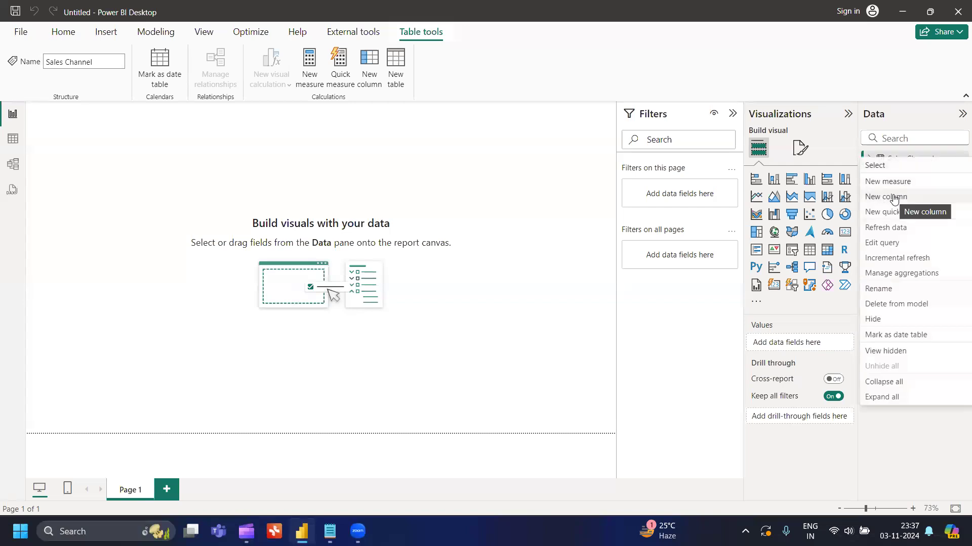
pyautogui.click(61, 32)
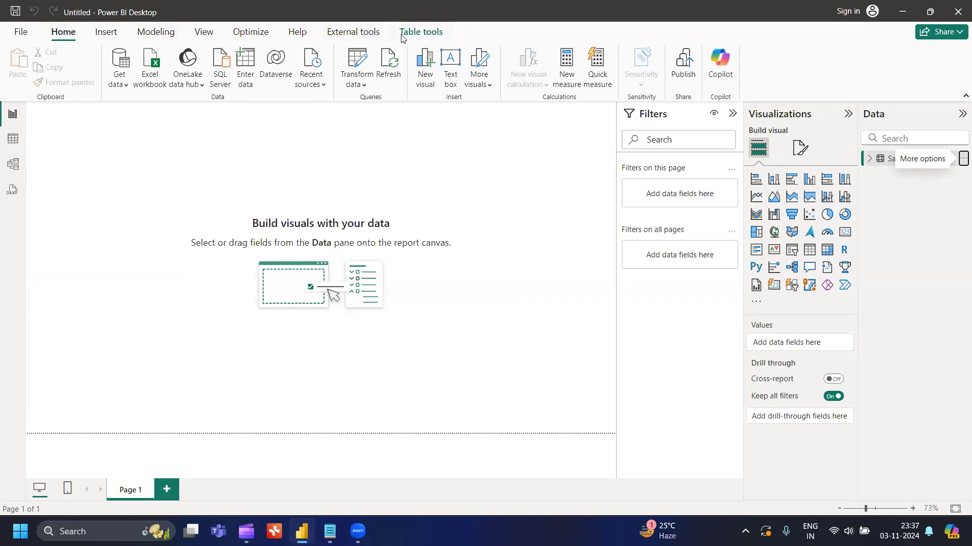
pyautogui.click(416, 31)
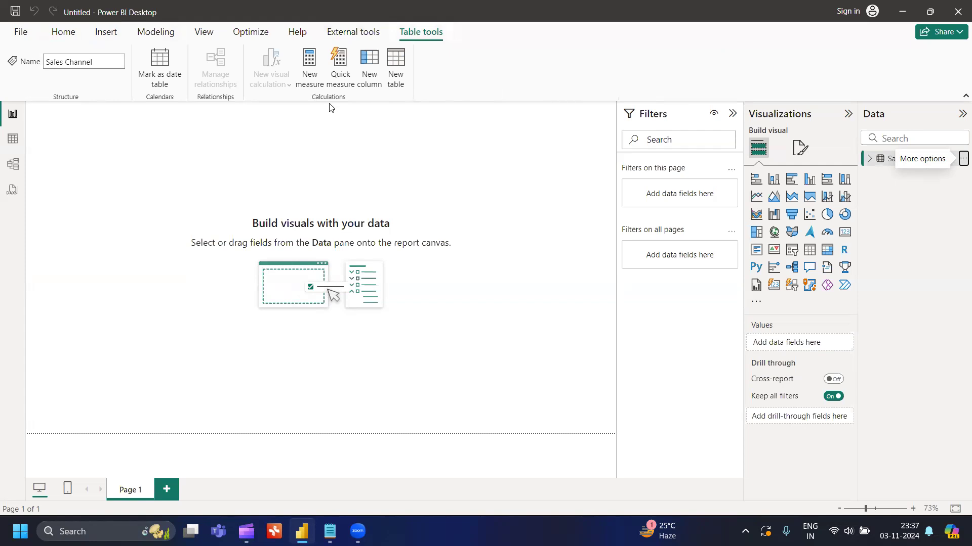
pyautogui.click(396, 64)
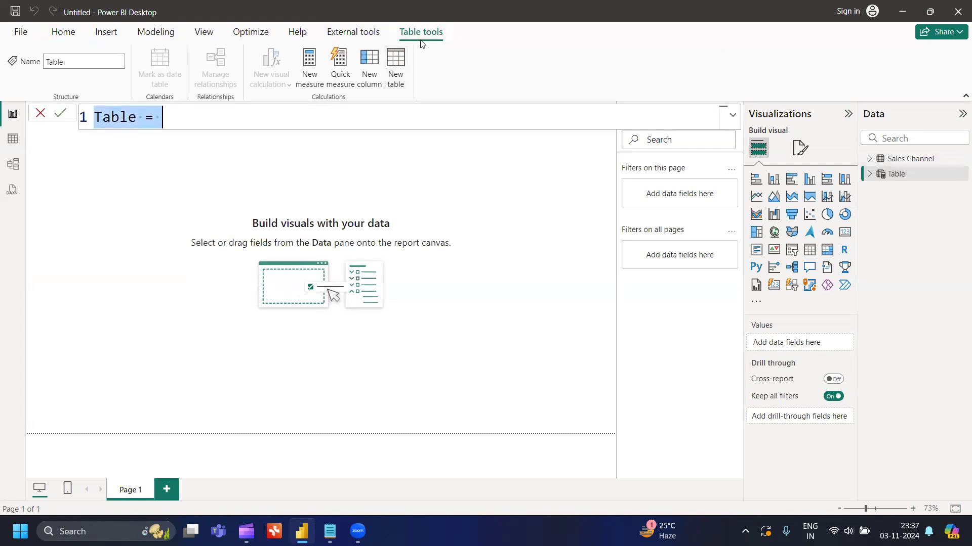
pyautogui.press('BackSpace')
pyautogui.write('ca')
pyautogui.write('ld')
pyautogui.write('ndar')
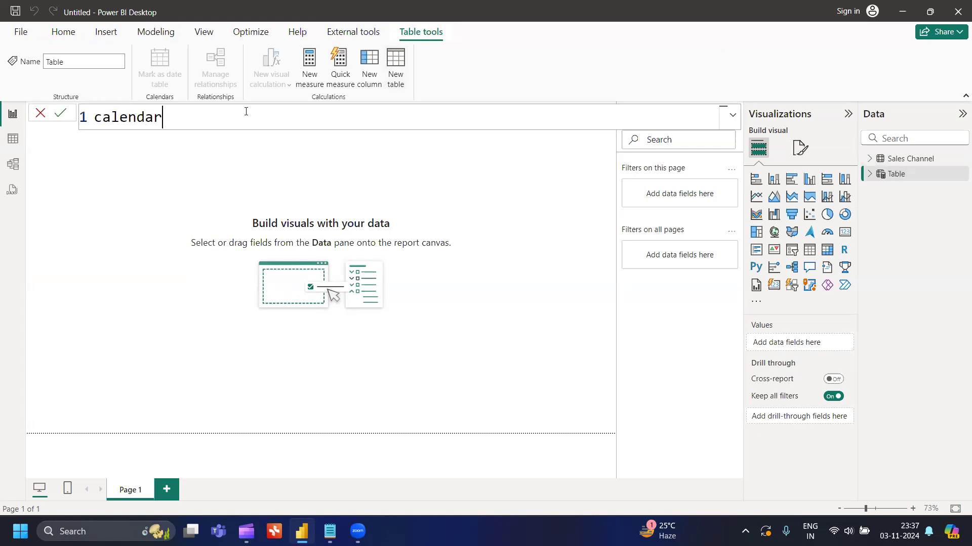
pyautogui.write(' Table=')
# Step: Begin the calendar Table formula with the CALENDAR function and "2024-01-01" as its start date
pyautogui.hotkey('shift', 'Return')
pyautogui.write('C')
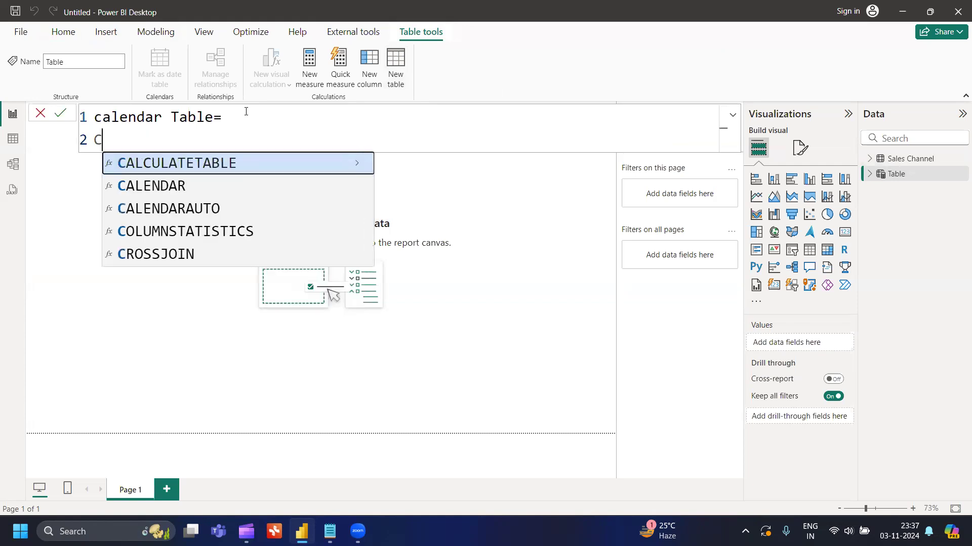
pyautogui.write('al')
pyautogui.press('Left')
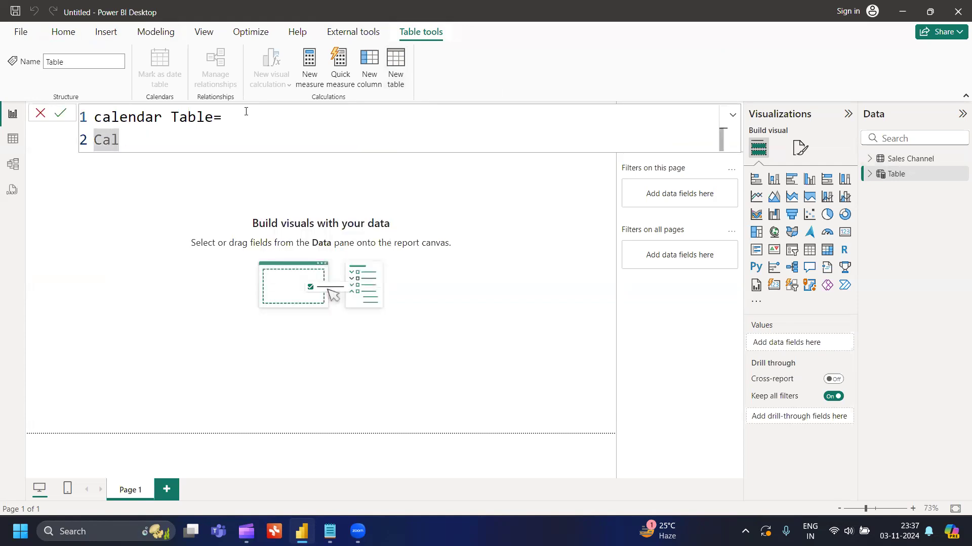
pyautogui.write('e')
pyautogui.press('Tab')
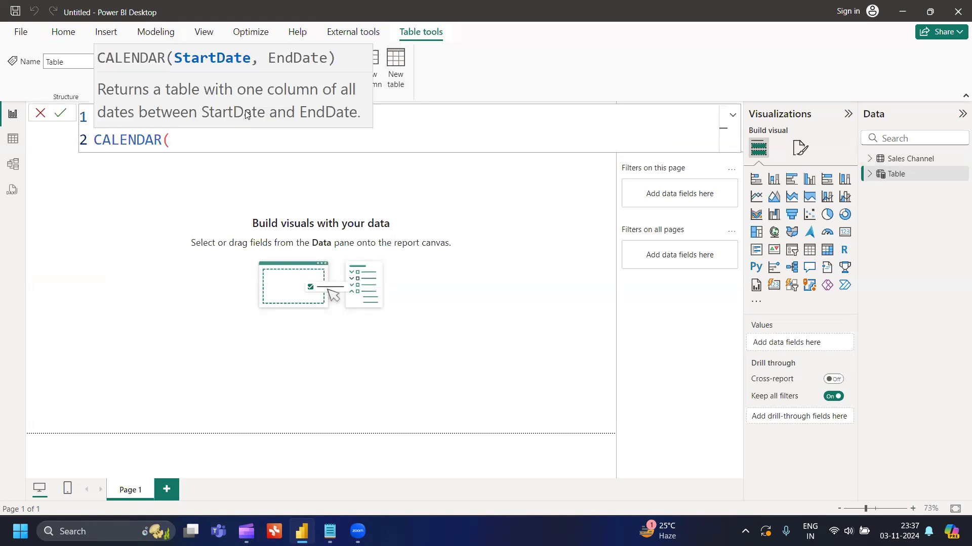
pyautogui.write('"2024-01-01"')
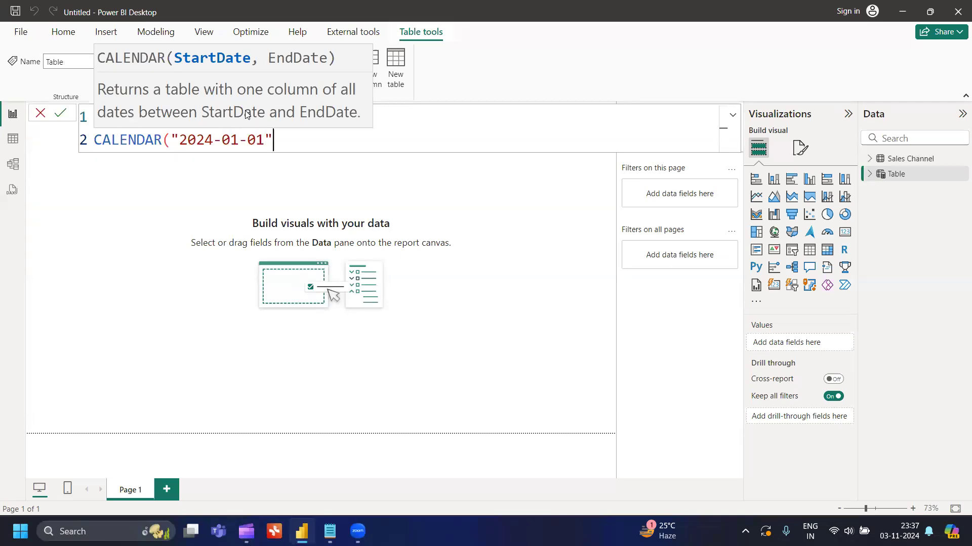
pyautogui.write(',')
# Step: Add "2024-12-31" as the CALENDAR function's end date by reusing the start date, and commit the table formula
pyautogui.hotkey('shift', 'Left')
pyautogui.hotkey('shift', 'Left')
pyautogui.hotkey('shift', 'Left')
pyautogui.hotkey('shift', 'Left')
pyautogui.hotkey('shift', 'Left')
pyautogui.hotkey('shift', 'Left')
pyautogui.hotkey('shift', 'Left')
pyautogui.hotkey('shift', 'Left')
pyautogui.hotkey('shift', 'Left')
pyautogui.hotkey('shift', 'Left')
pyautogui.hotkey('shift', 'Left')
pyautogui.hotkey('shift', 'Left')
pyautogui.hotkey('shift', 'Left')
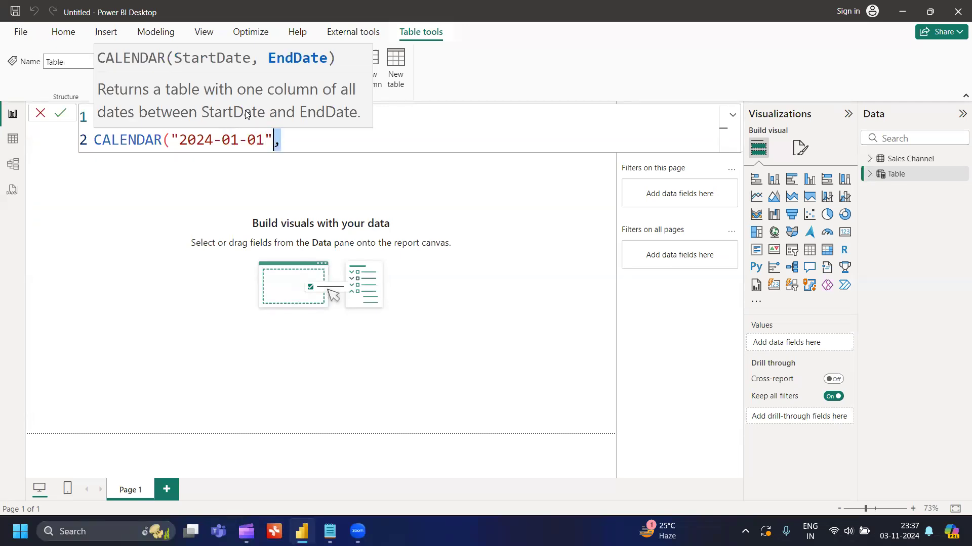
pyautogui.hotkey('ctrl', 'c')
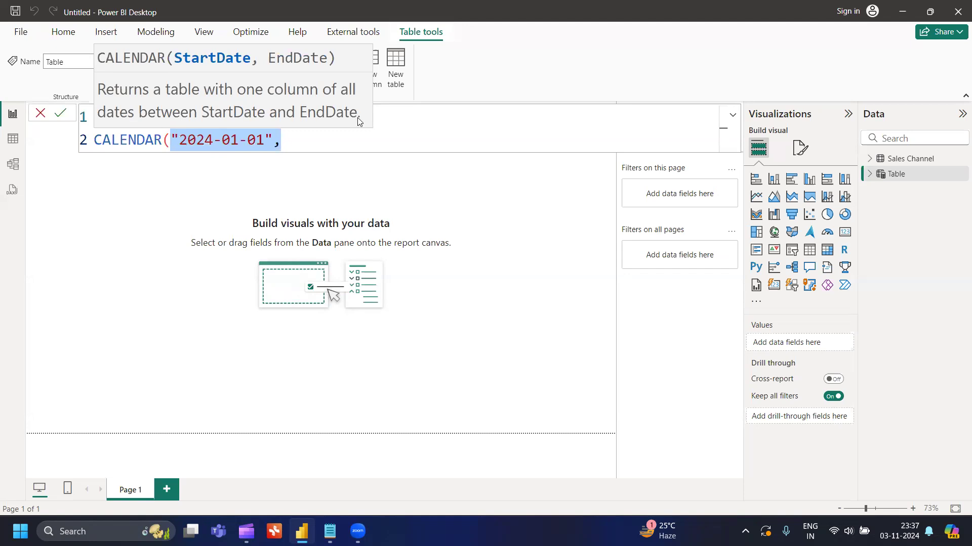
pyautogui.press('Right')
pyautogui.hotkey('ctrl', 'v')
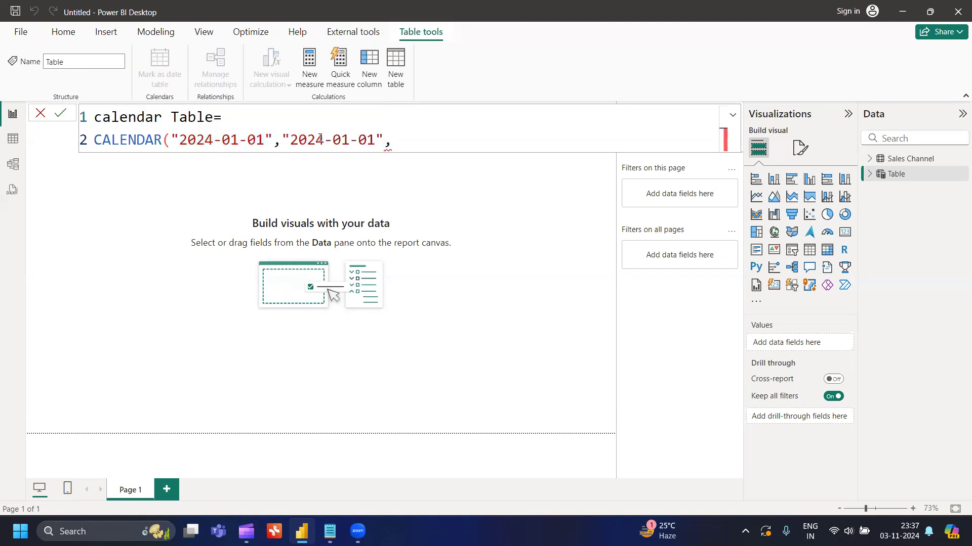
pyautogui.press('BackSpace')
pyautogui.press('BackSpace')
pyautogui.write('12')
pyautogui.press('Right')
pyautogui.press('Right')
pyautogui.press('Delete')
pyautogui.press('BackSpace')
pyautogui.write('31')
pyautogui.press('Right')
pyautogui.press('Delete')
pyautogui.write(')')
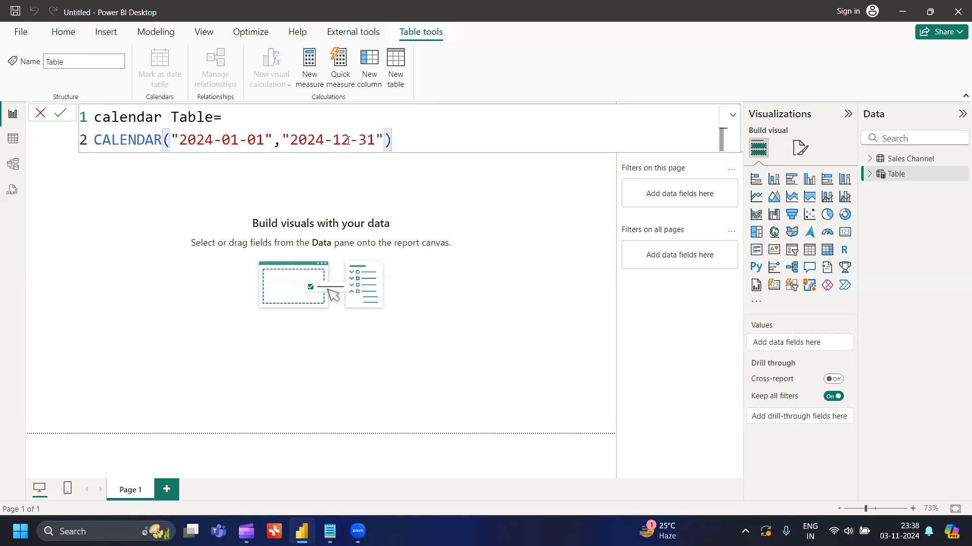
pyautogui.press('Return')
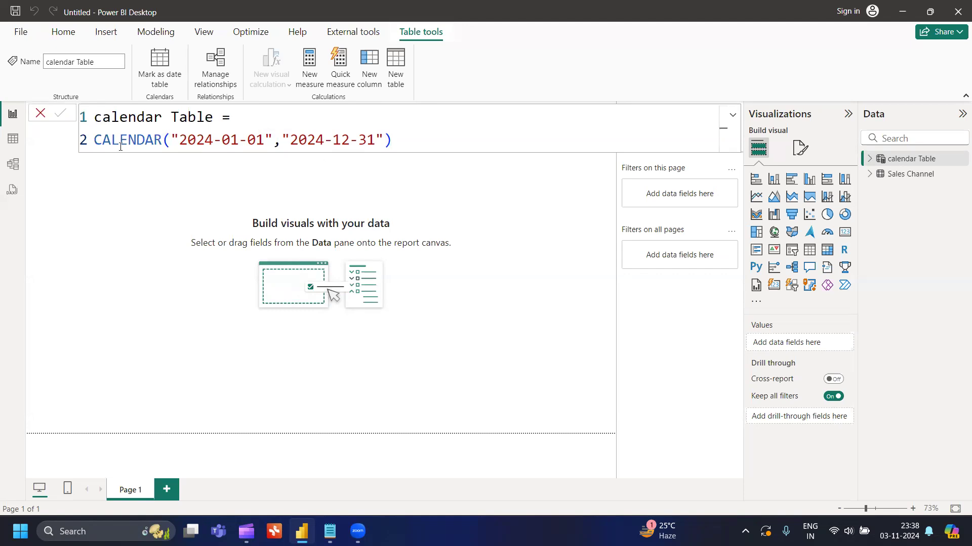
# Step: Expand calendar Table to show its Date field and display the table's rows
pyautogui.click(869, 158)
pyautogui.click(910, 175)
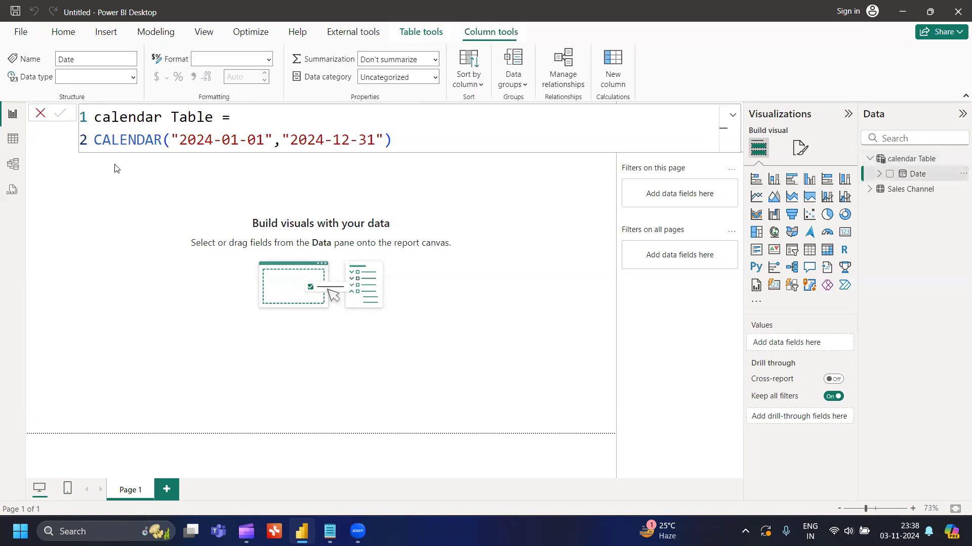
pyautogui.click(14, 143)
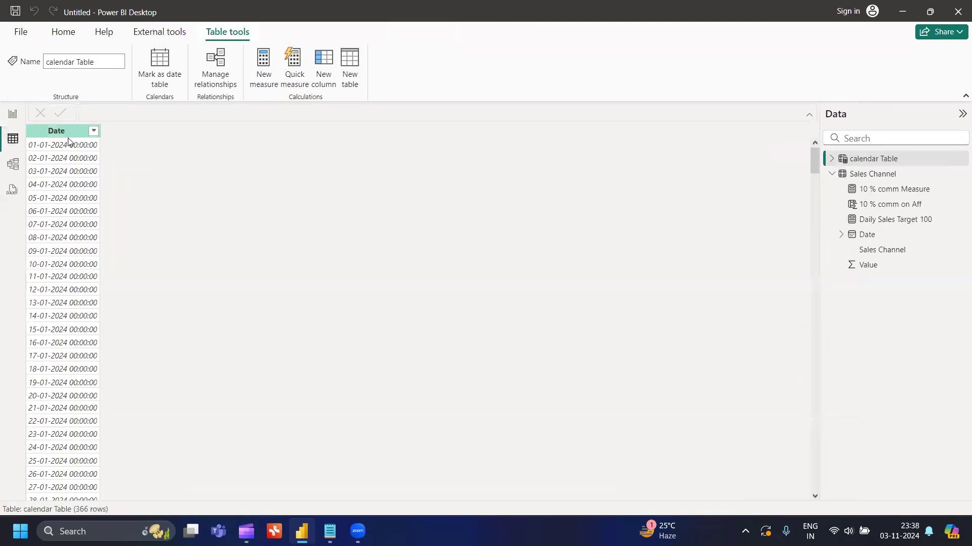
# Step: Sort the Date column of calendar Table descending to check its end date, and return it to ascending order
pyautogui.click(94, 135)
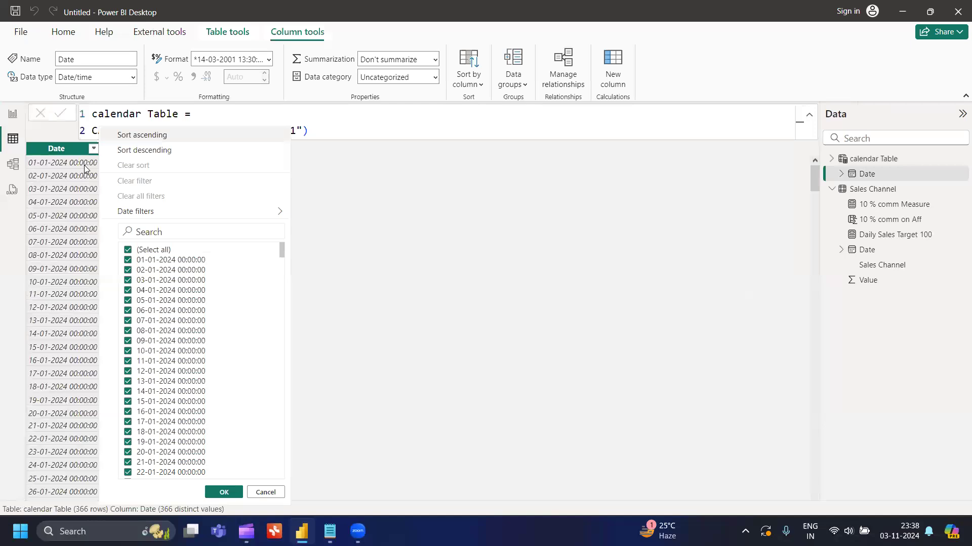
pyautogui.click(141, 151)
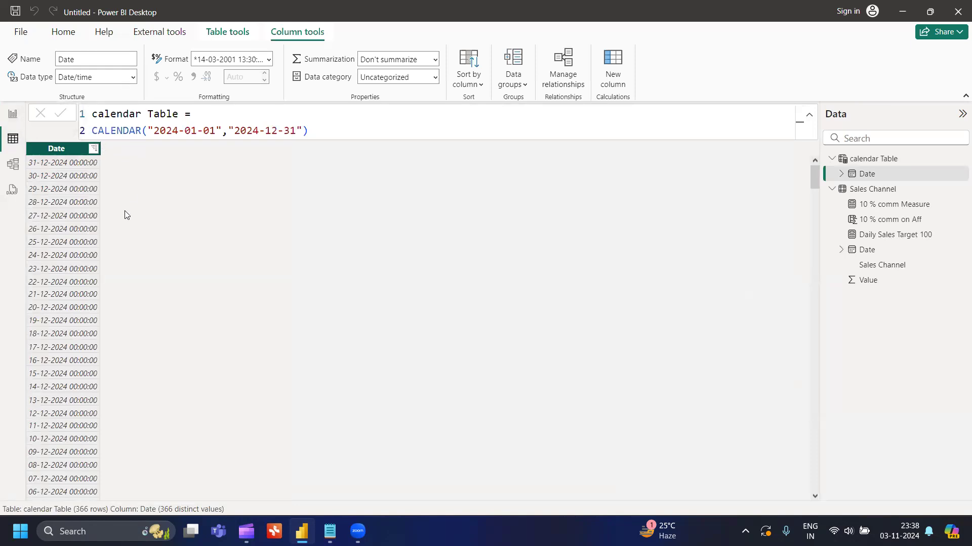
pyautogui.click(94, 149)
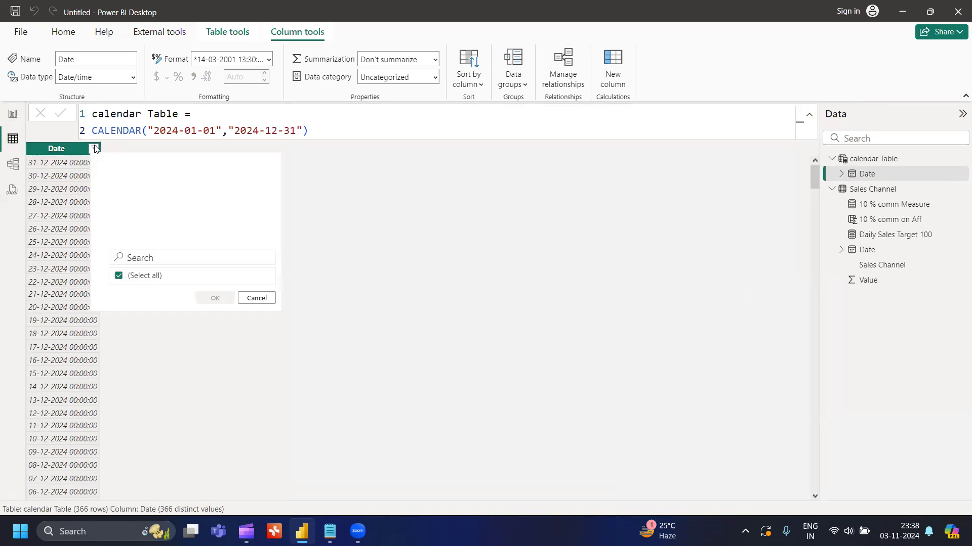
pyautogui.click(123, 162)
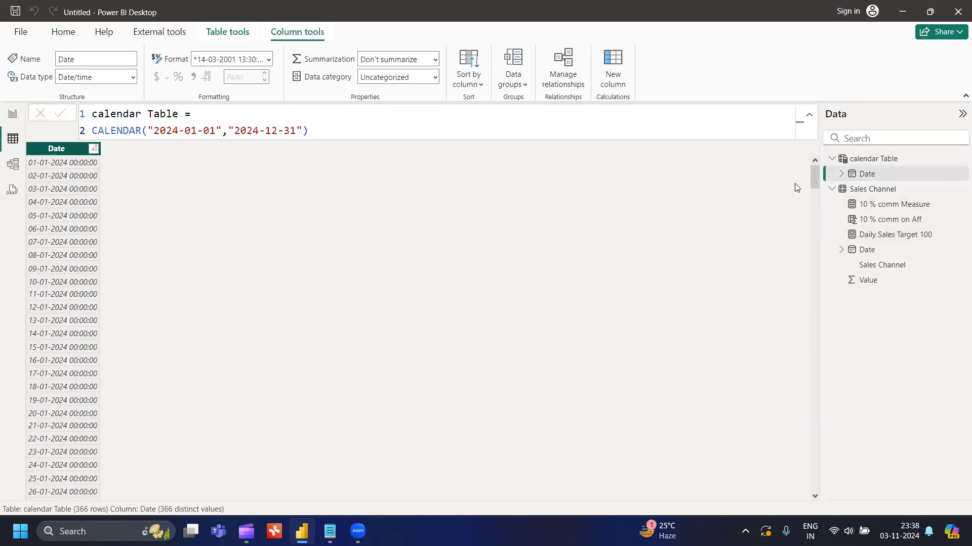
# Step: Add a calculated column named Quarter to calendar Table and enlarge the formula text
pyautogui.click(957, 158)
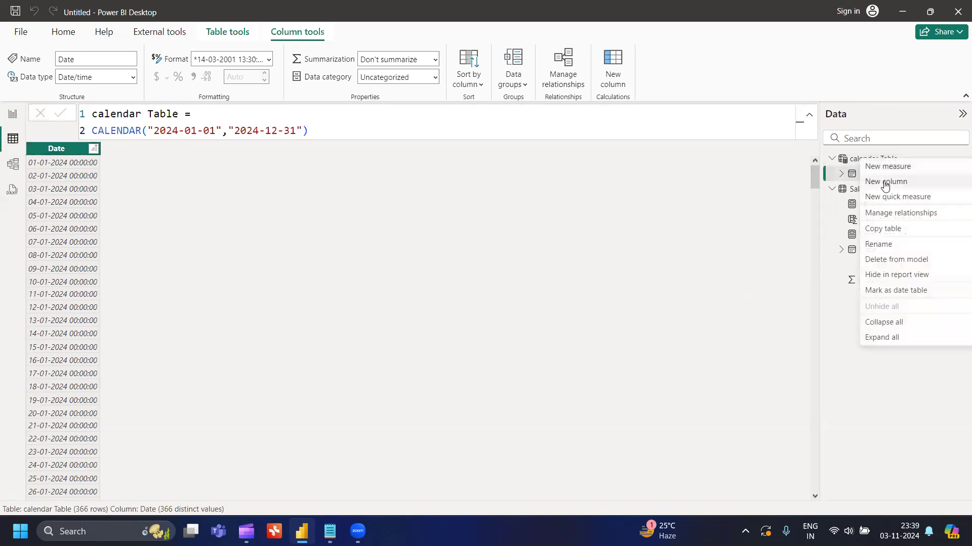
pyautogui.click(884, 187)
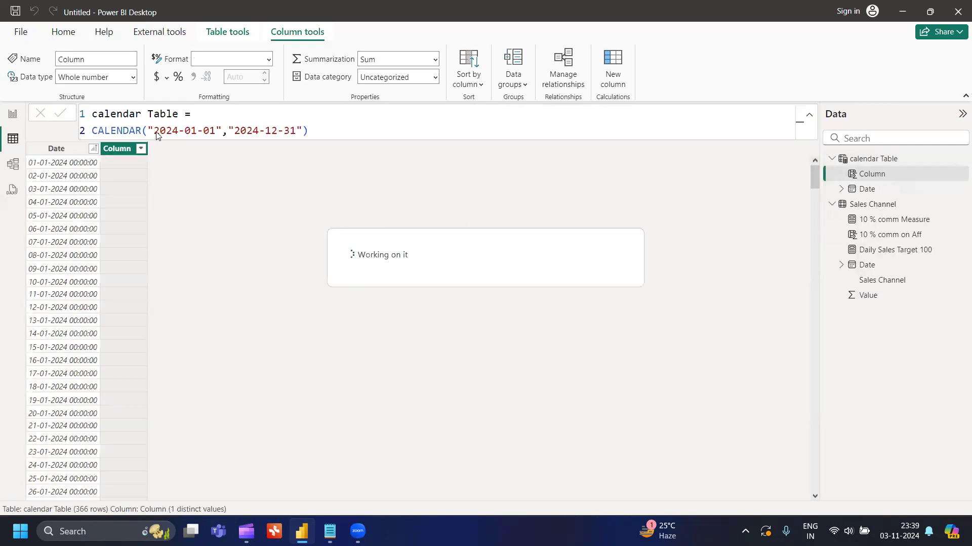
pyautogui.press('BackSpace')
pyautogui.write('Quarter=')
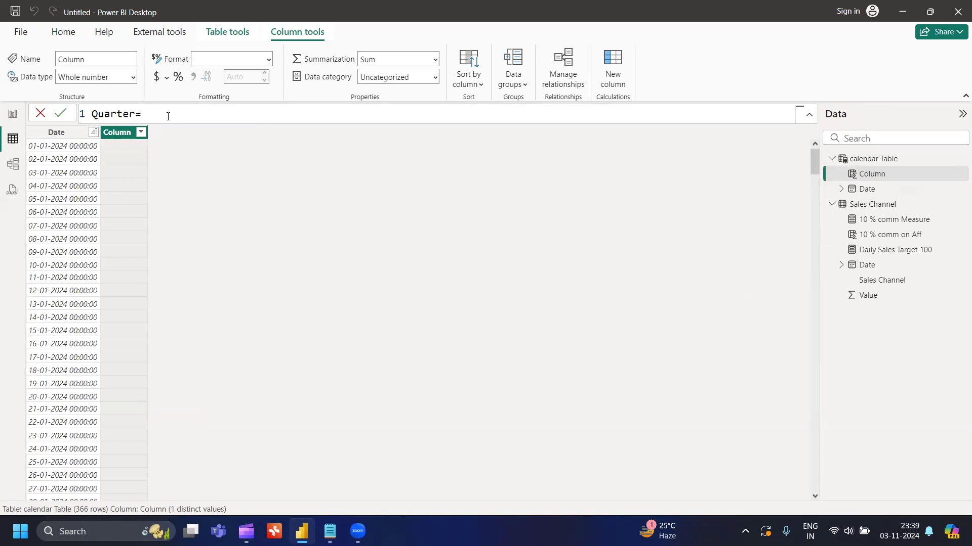
pyautogui.scroll(5, 168, 117)
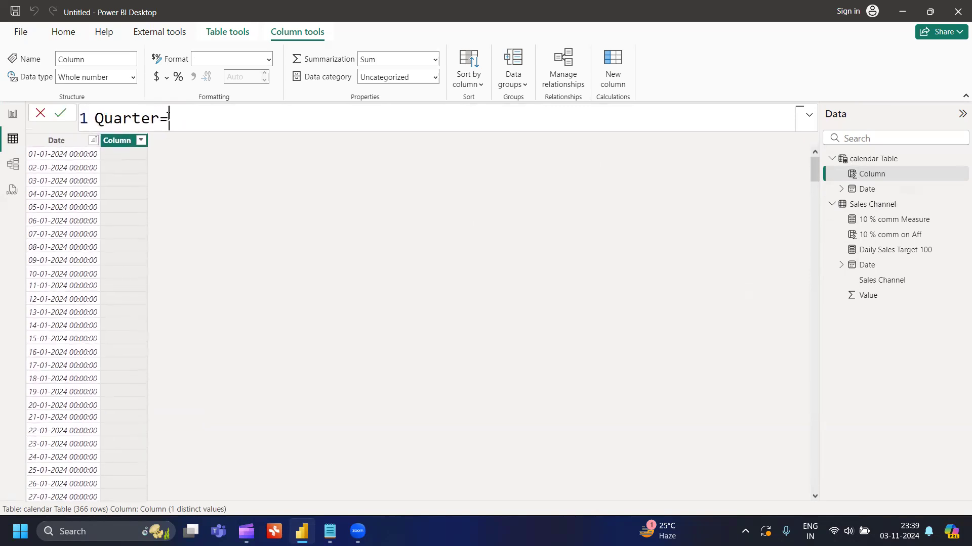
# Step: Begin the Quarter formula with SWITCH and TRUE() as its expression, leaving a new line for the first condition
pyautogui.hotkey('shift', 'Return')
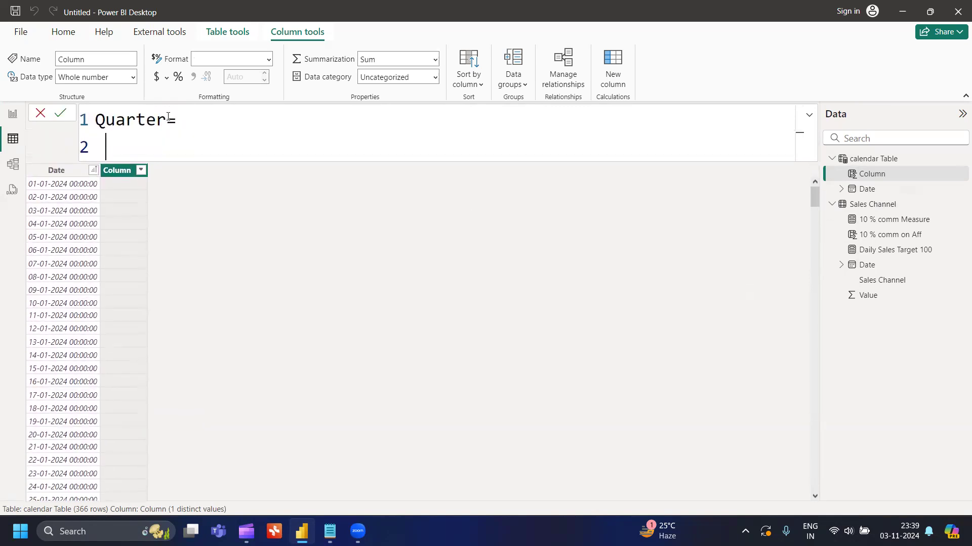
pyautogui.write('S')
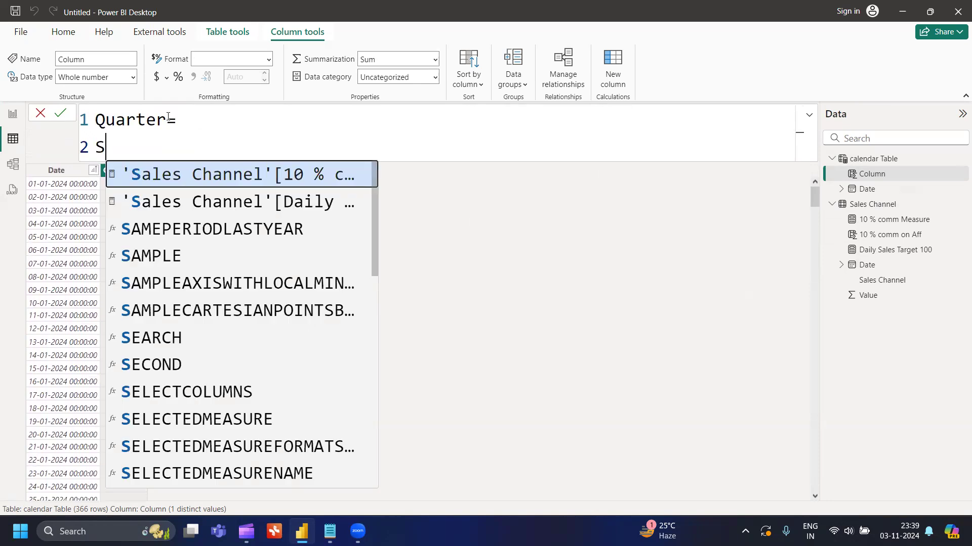
pyautogui.write('wit')
pyautogui.press('Tab')
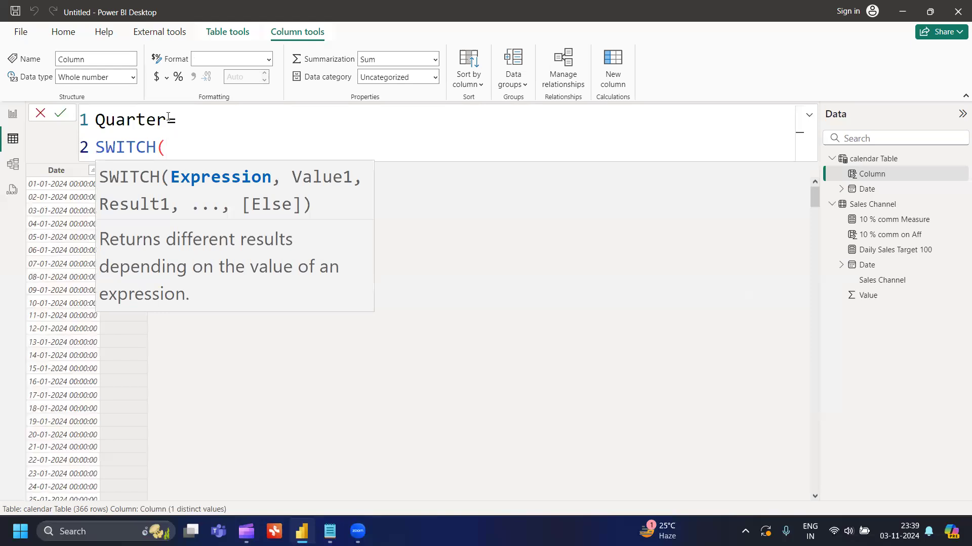
pyautogui.write('tru')
pyautogui.press('Tab')
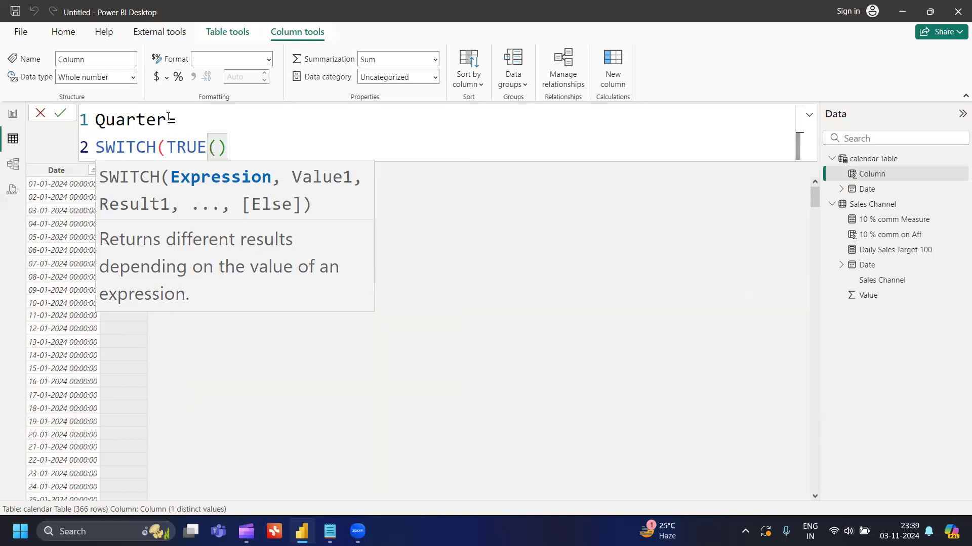
pyautogui.write(',')
pyautogui.hotkey('shift', 'Return')
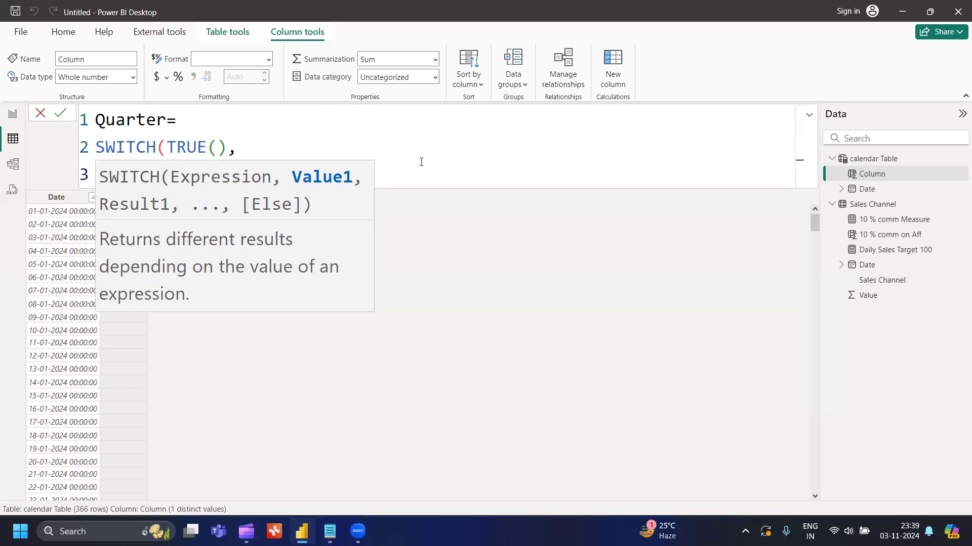
pyautogui.press('Escape')
pyautogui.write('mo')
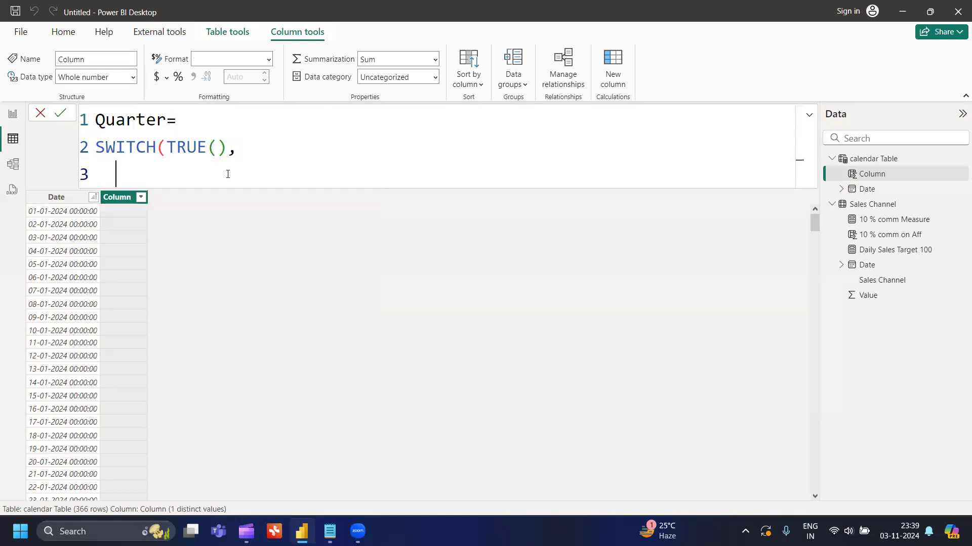
pyautogui.write('n')
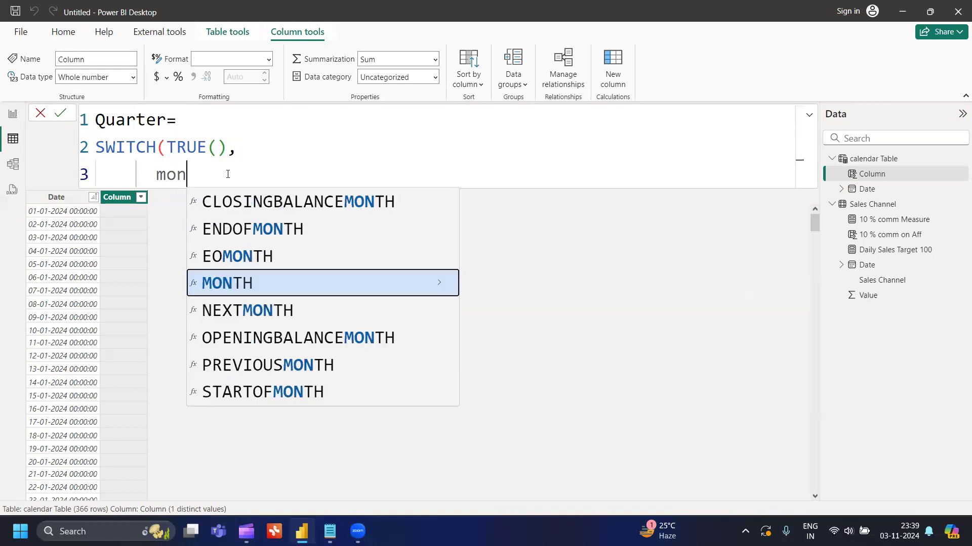
pyautogui.press('Tab')
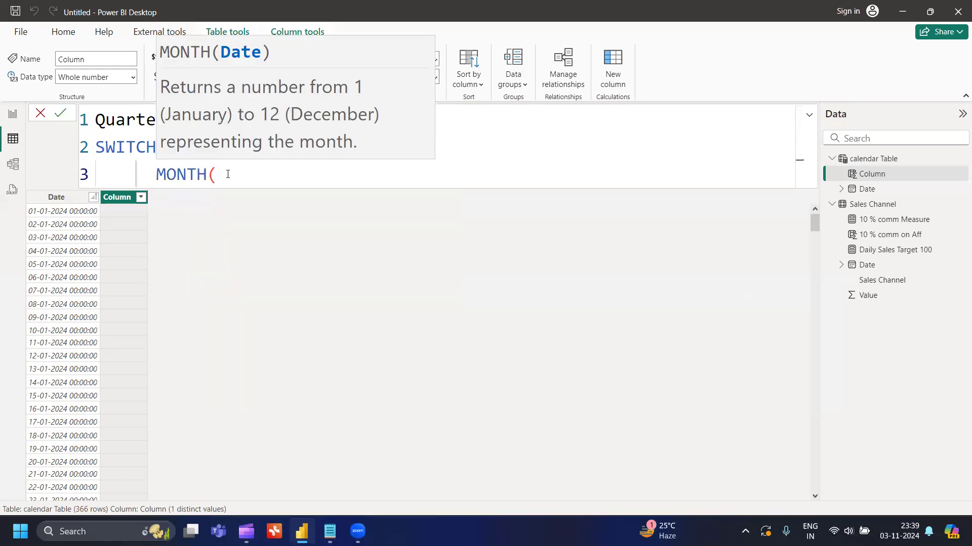
pyautogui.write('Dat')
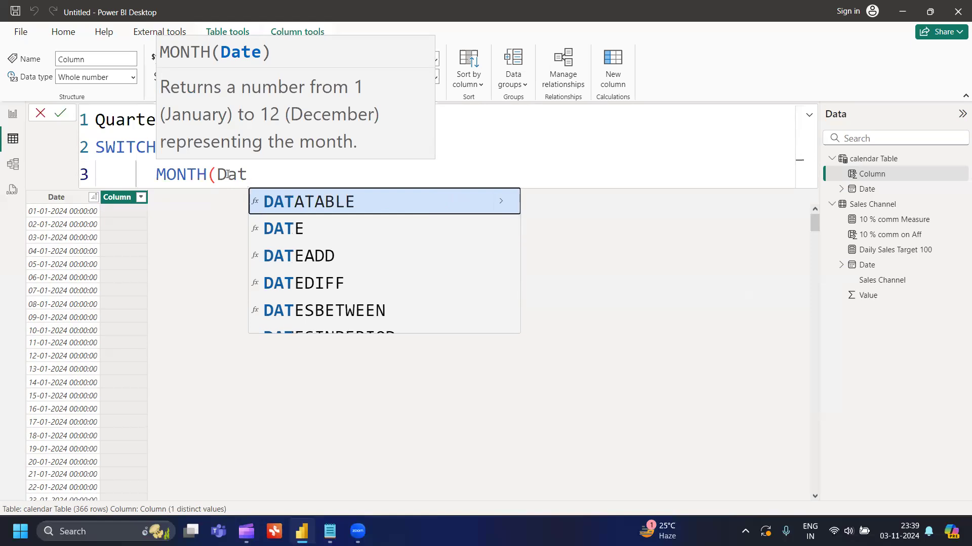
pyautogui.press('BackSpace')
pyautogui.press('BackSpace')
pyautogui.press('BackSpace')
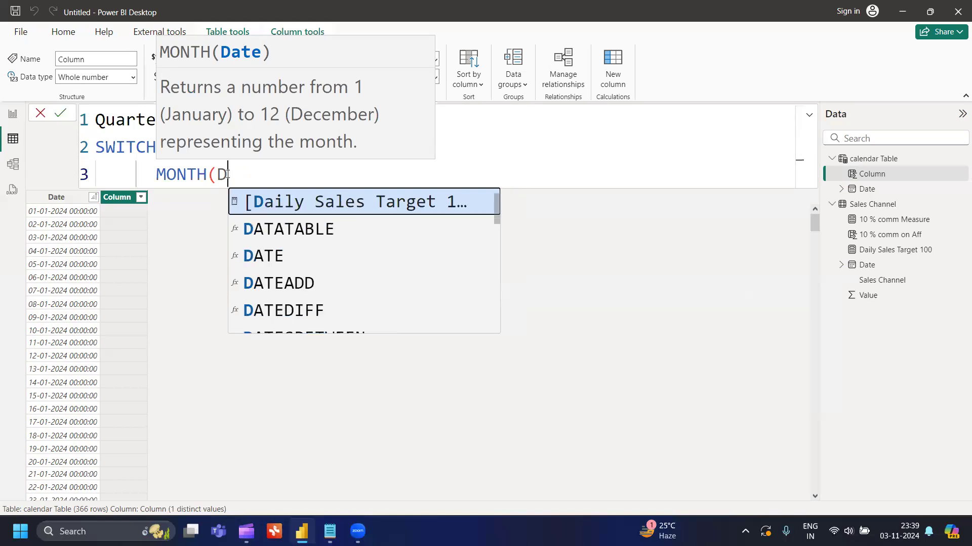
pyautogui.write('date')
pyautogui.press('BackSpace')
pyautogui.press('BackSpace')
pyautogui.press('BackSpace')
pyautogui.press('BackSpace')
pyautogui.write('D')
pyautogui.press('BackSpace')
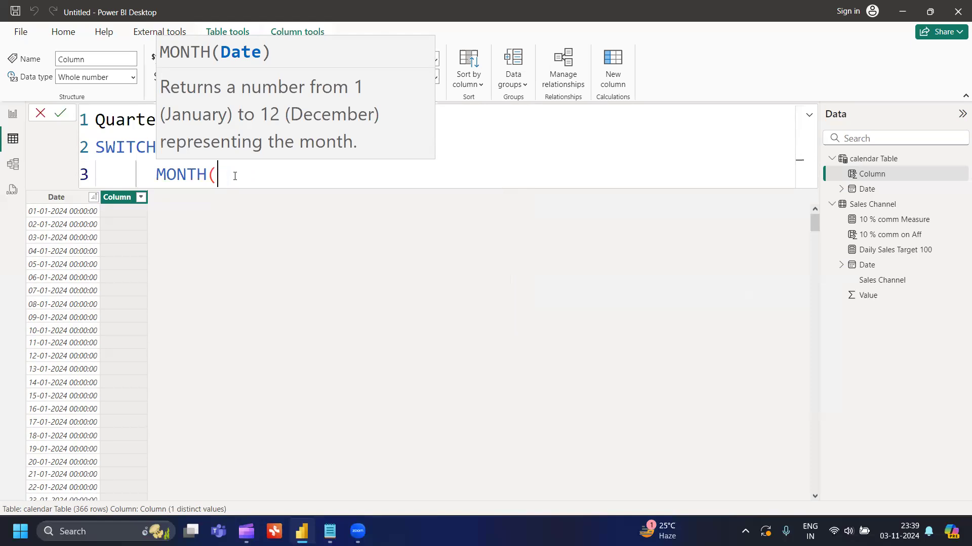
pyautogui.press('BackSpace')
pyautogui.press('Escape')
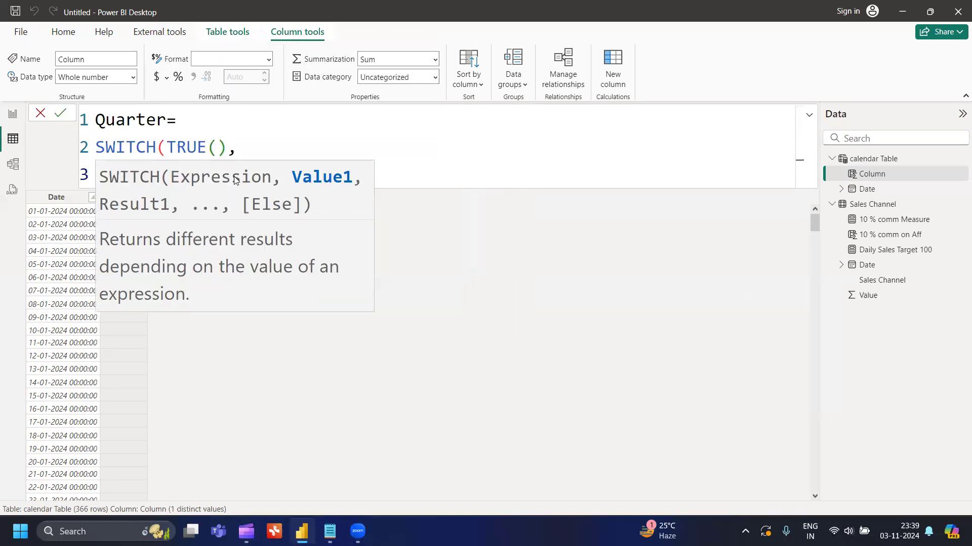
pyautogui.press('BackSpace')
pyautogui.press('BackSpace')
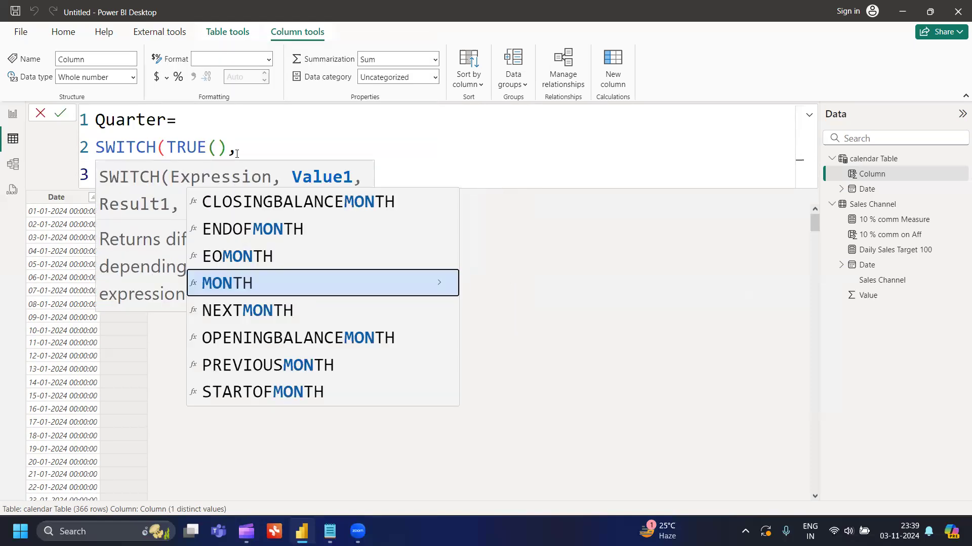
pyautogui.click(237, 151)
pyautogui.press('BackSpace')
pyautogui.press('BackSpace')
pyautogui.press('BackSpace')
pyautogui.write('ca')
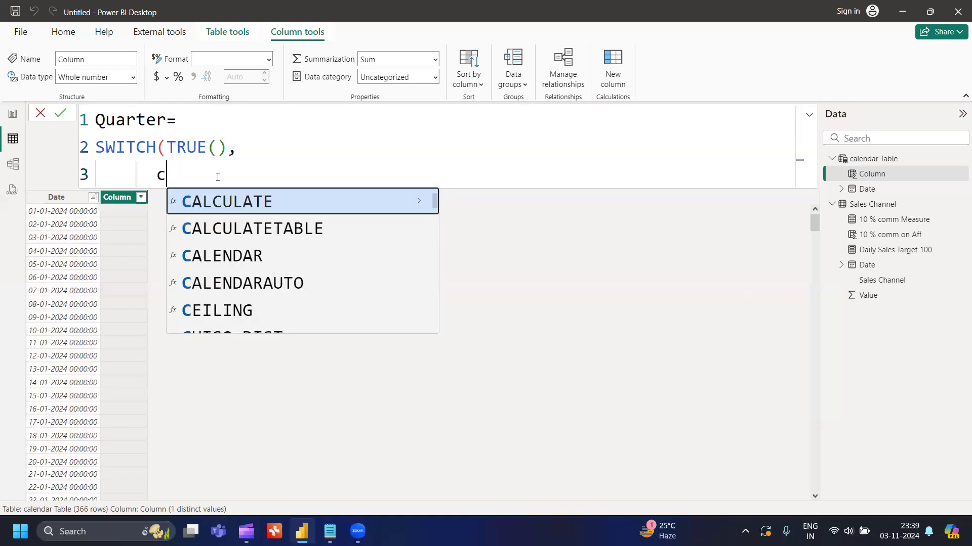
pyautogui.press('Down')
pyautogui.press('Down')
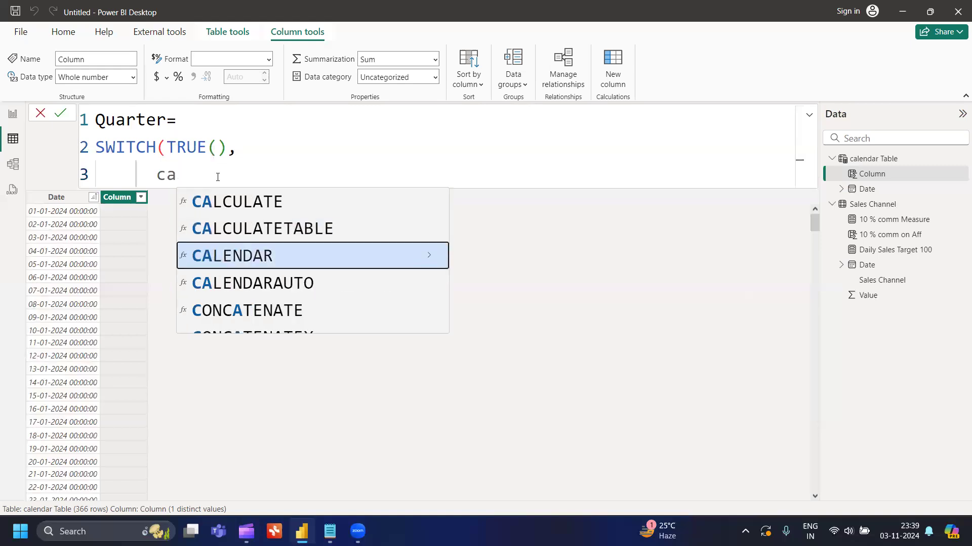
pyautogui.press('BackSpace')
pyautogui.press('BackSpace')
pyautogui.write('date')
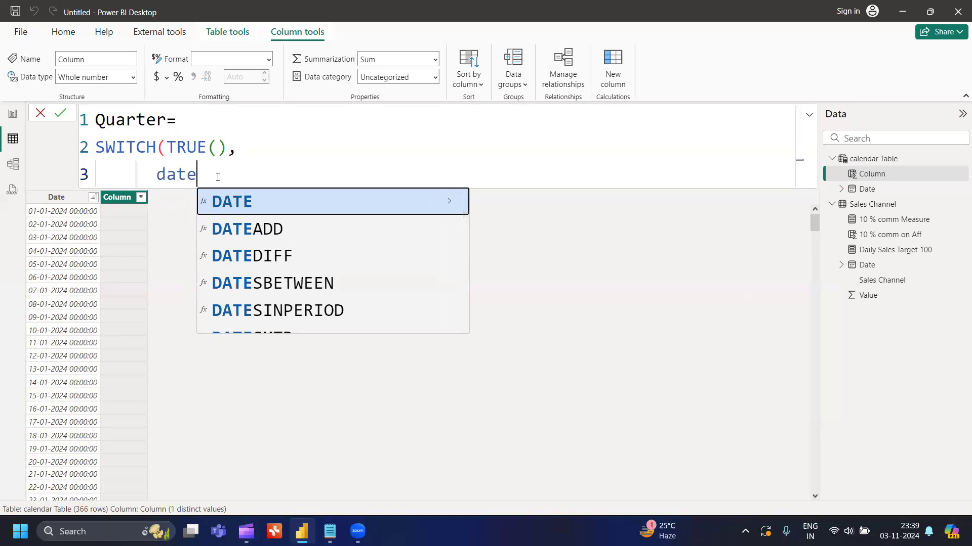
pyautogui.write('e')
pyautogui.press('BackSpace')
pyautogui.press('Down')
pyautogui.press('Down')
pyautogui.press('Down')
pyautogui.press('Down')
pyautogui.press('Down')
pyautogui.press('Down')
pyautogui.press('Down')
pyautogui.press('Down')
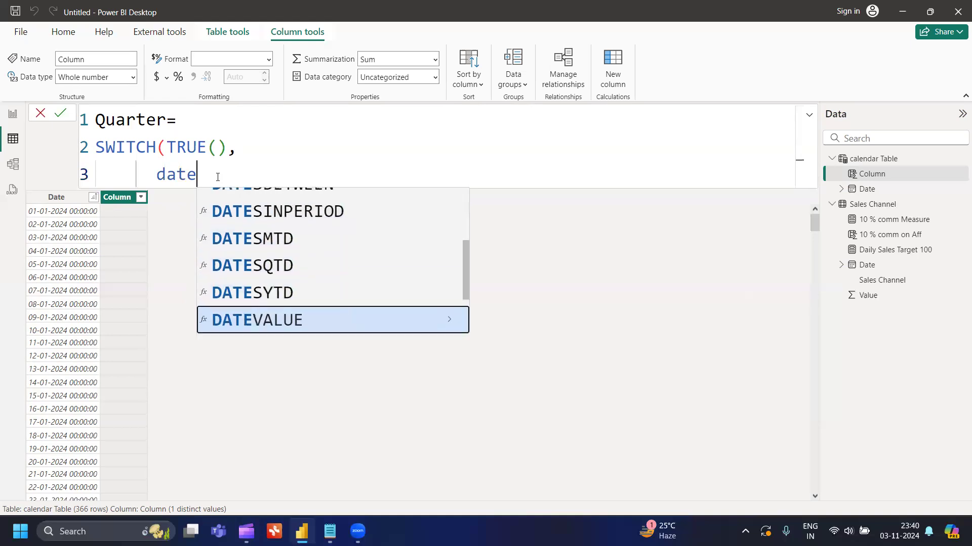
pyautogui.press('BackSpace')
pyautogui.press('BackSpace')
pyautogui.press('BackSpace')
pyautogui.press('BackSpace')
pyautogui.write('D')
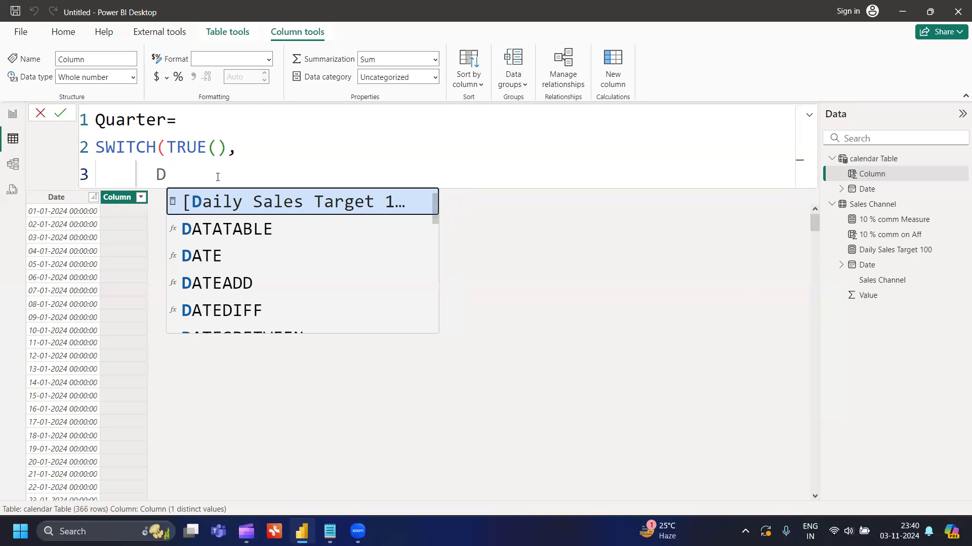
pyautogui.press('Tab')
pyautogui.press('BackSpace')
pyautogui.press('BackSpace')
pyautogui.press('BackSpace')
pyautogui.press('BackSpace')
pyautogui.press('BackSpace')
pyautogui.press('BackSpace')
pyautogui.press('BackSpace')
pyautogui.press('BackSpace')
pyautogui.press('BackSpace')
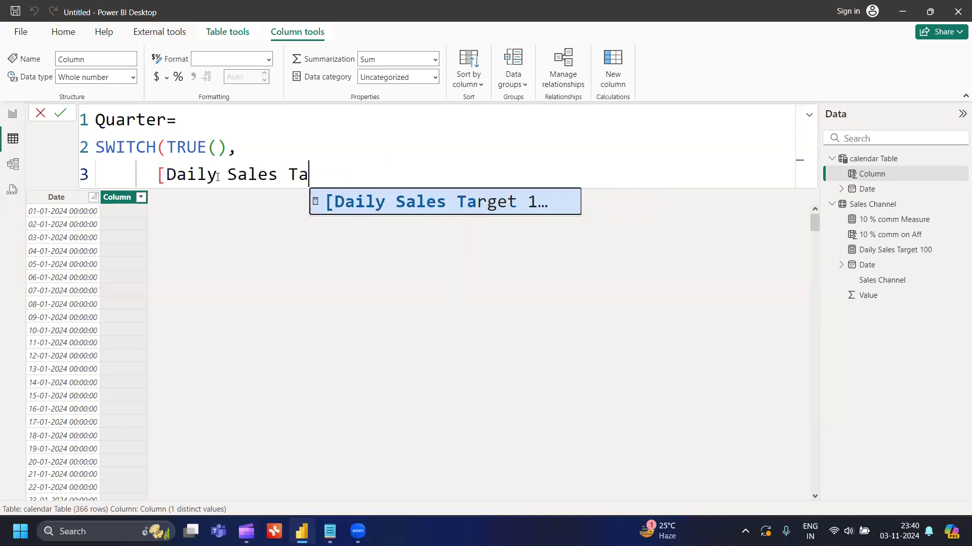
pyautogui.press('BackSpace')
pyautogui.press('BackSpace')
pyautogui.press('BackSpace')
pyautogui.press('BackSpace')
pyautogui.press('BackSpace')
pyautogui.press('BackSpace')
pyautogui.press('BackSpace')
pyautogui.press('BackSpace')
pyautogui.press('BackSpace')
pyautogui.press('BackSpace')
pyautogui.press('BackSpace')
pyautogui.press('BackSpace')
pyautogui.press('BackSpace')
pyautogui.press('BackSpace')
pyautogui.press('BackSpace')
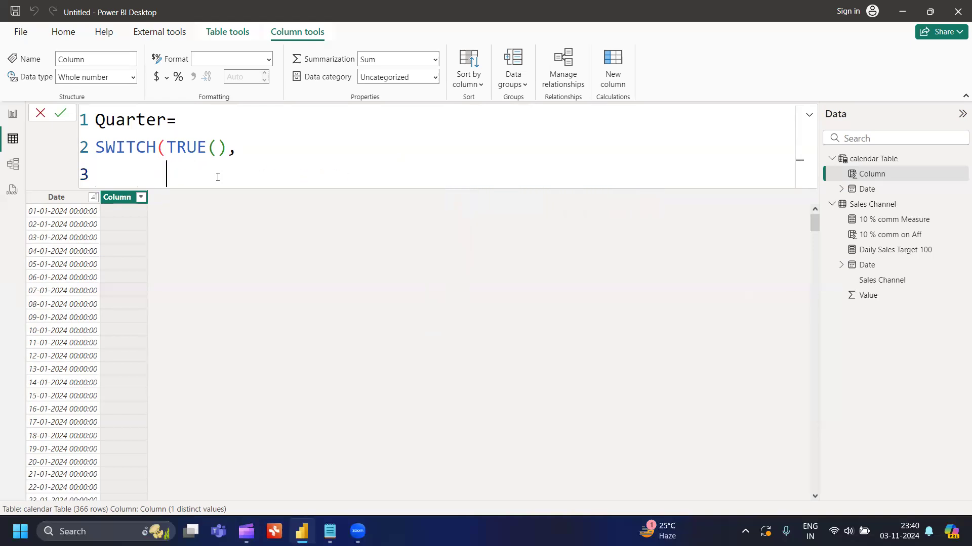
pyautogui.press('BackSpace')
pyautogui.press('BackSpace')
pyautogui.write('D')
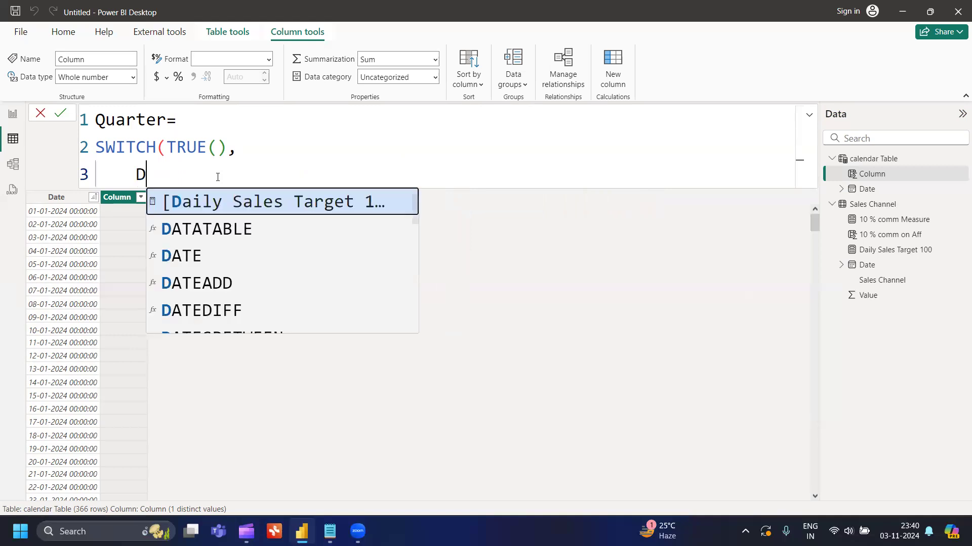
pyautogui.write('ate')
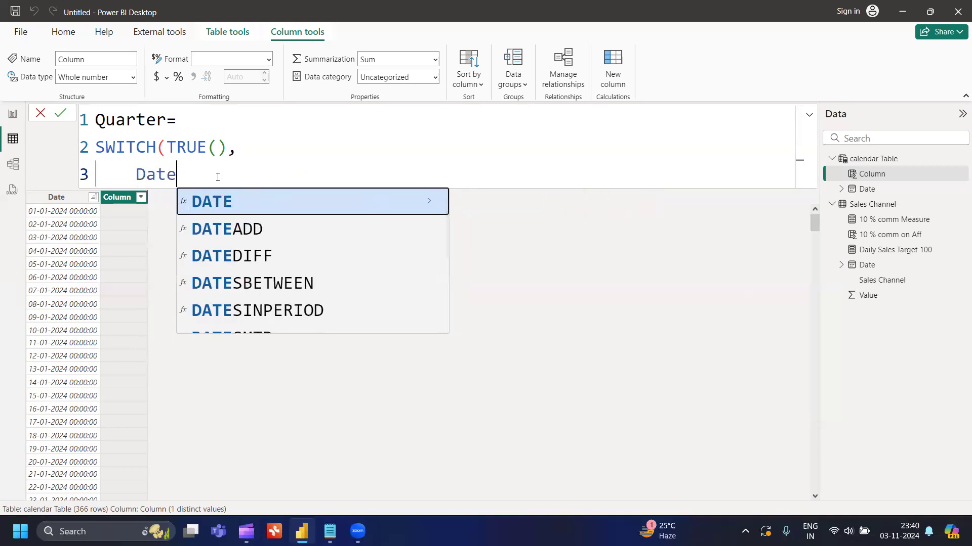
pyautogui.press('BackSpace')
pyautogui.press('BackSpace')
pyautogui.press('BackSpace')
pyautogui.press('BackSpace')
# Step: Insert the calendar Table's Date column reference on the third line of the Quarter formula
pyautogui.write('Ca')
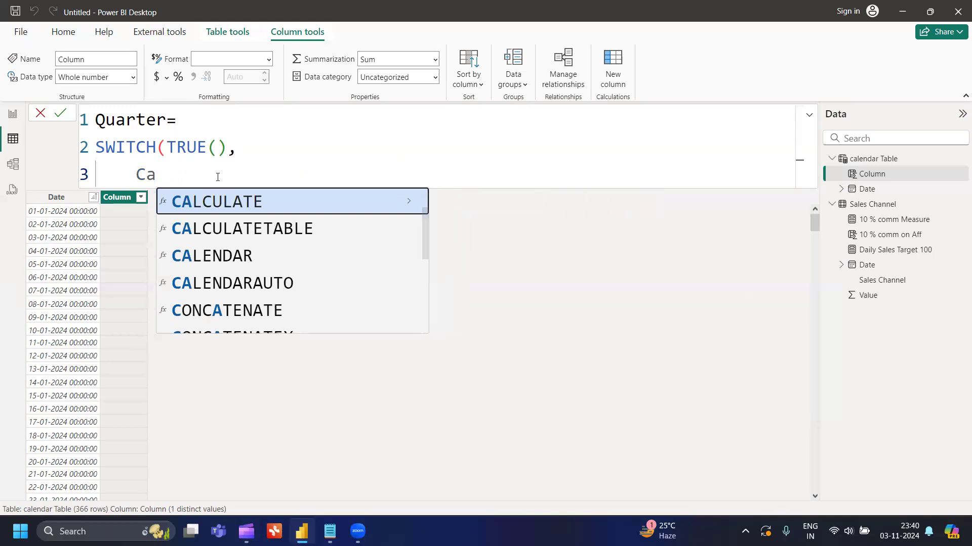
pyautogui.write('l')
pyautogui.press('Up')
pyautogui.press('Tab')
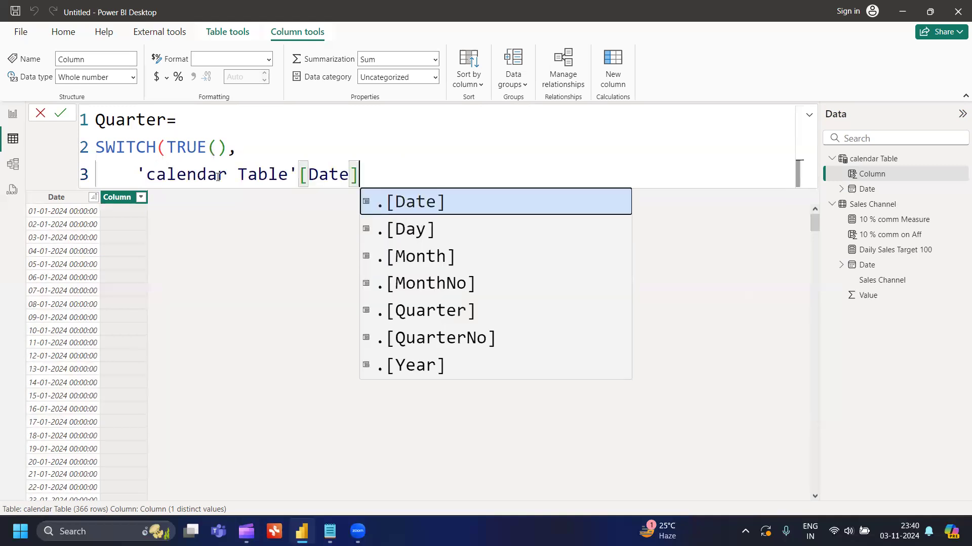
# Step: Wrap the 'calendar Table'[Date] reference in the Month function and indent the line one level further
pyautogui.click(137, 172)
pyautogui.write('Month(')
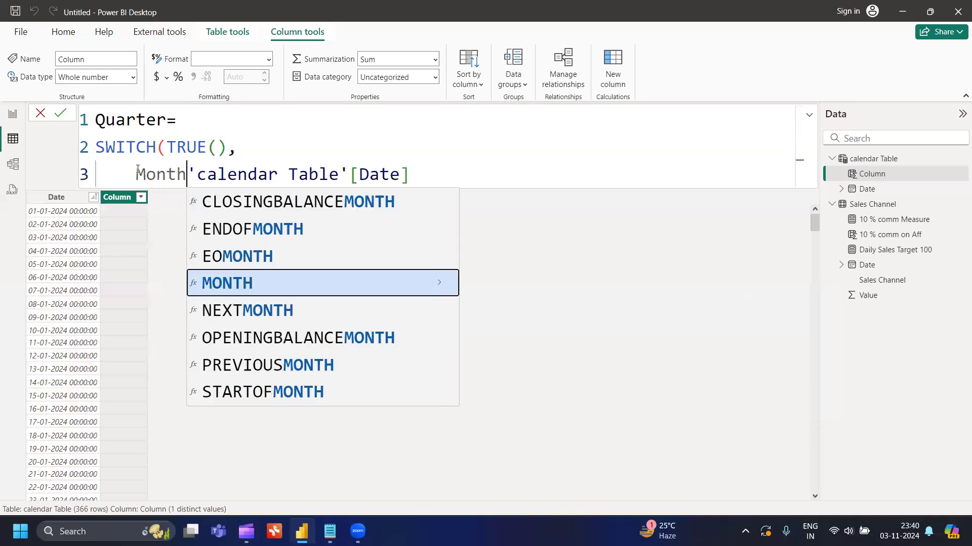
pyautogui.click(446, 182)
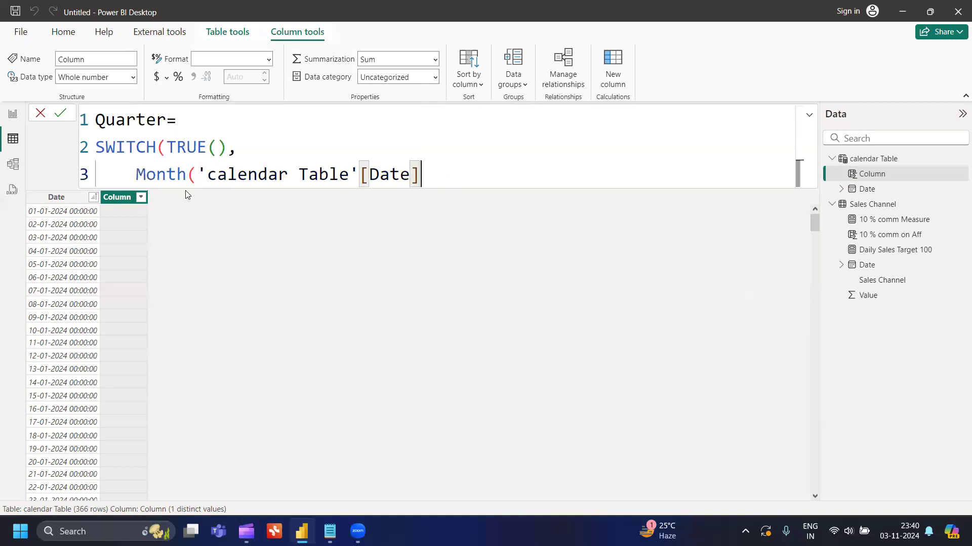
pyautogui.click(135, 178)
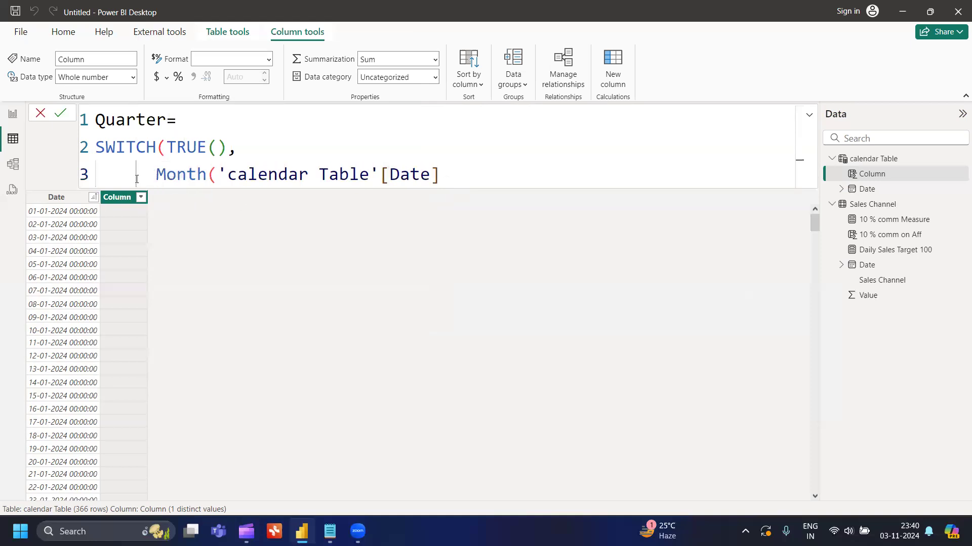
pyautogui.click(455, 179)
pyautogui.write(')')
pyautogui.write(')')
pyautogui.press('BackSpace')
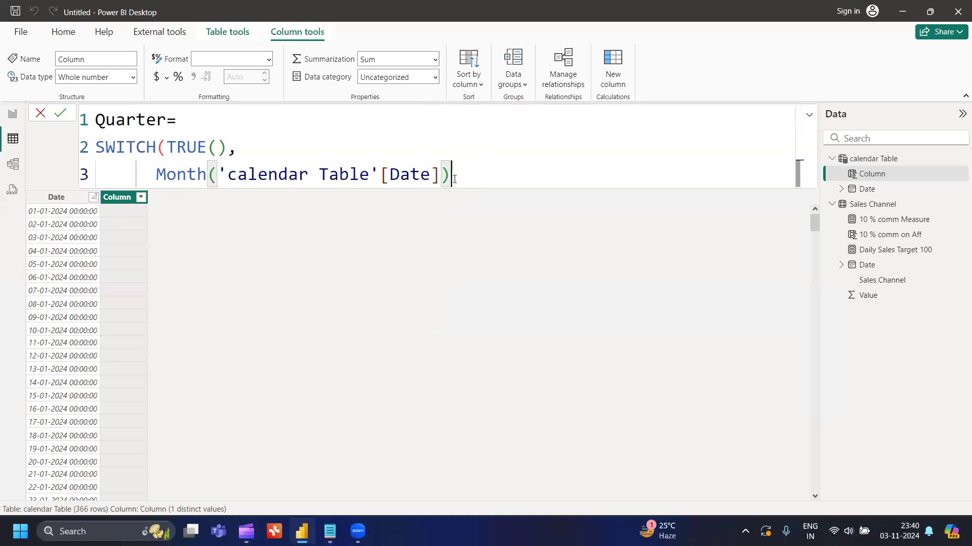
# Step: Complete the first condition with <=3 and give it the result "Q1"
pyautogui.write('<=3')
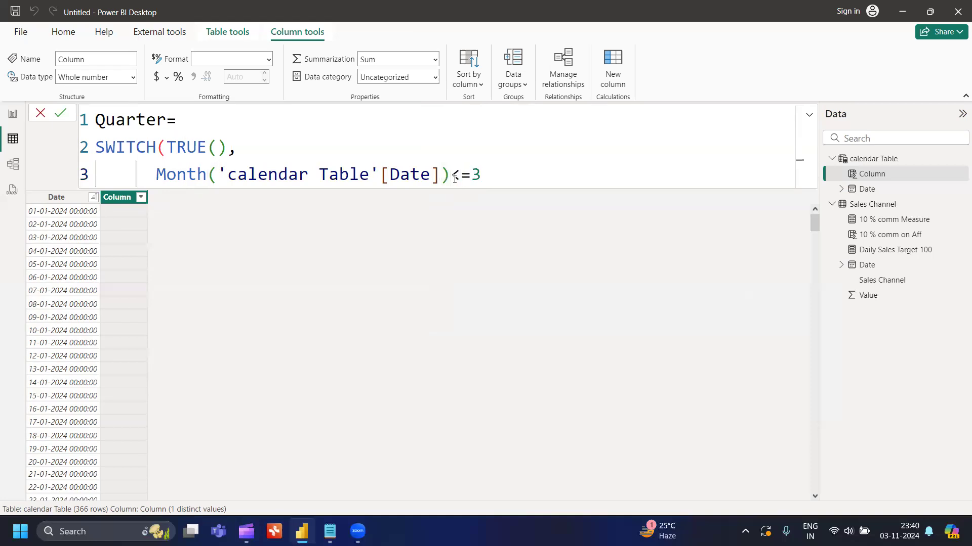
pyautogui.write(',"')
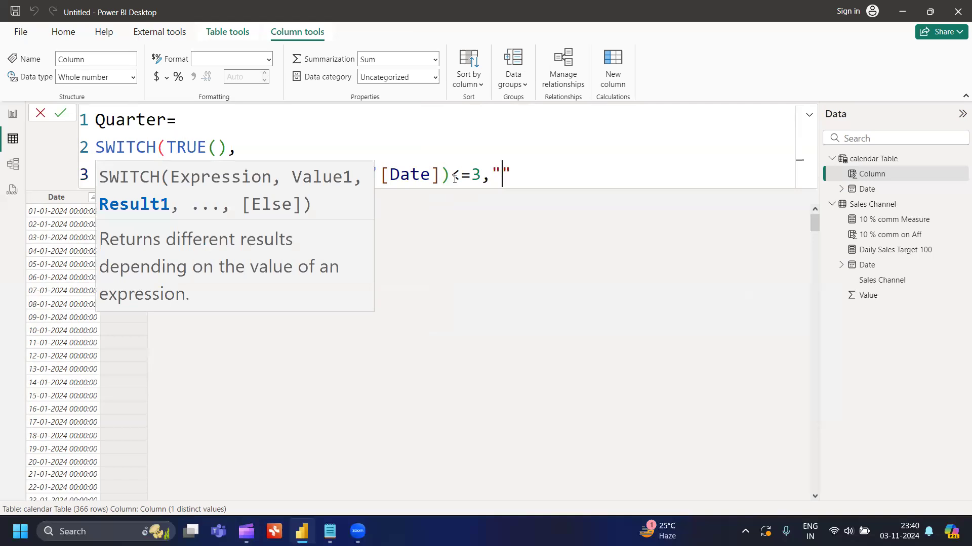
pyautogui.write('q1"')
pyautogui.press('BackSpace')
pyautogui.press('BackSpace')
pyautogui.press('BackSpace')
pyautogui.write('1')
pyautogui.press('BackSpace')
pyautogui.write('Q1"')
pyautogui.hotkey('shift', 'Left')
pyautogui.hotkey('ctrl', 'shift', 'Left')
pyautogui.hotkey('ctrl', 'shift', 'Left')
pyautogui.hotkey('ctrl', 'shift', 'Left')
pyautogui.hotkey('ctrl', 'shift', 'Left')
pyautogui.hotkey('ctrl', 'shift', 'Left')
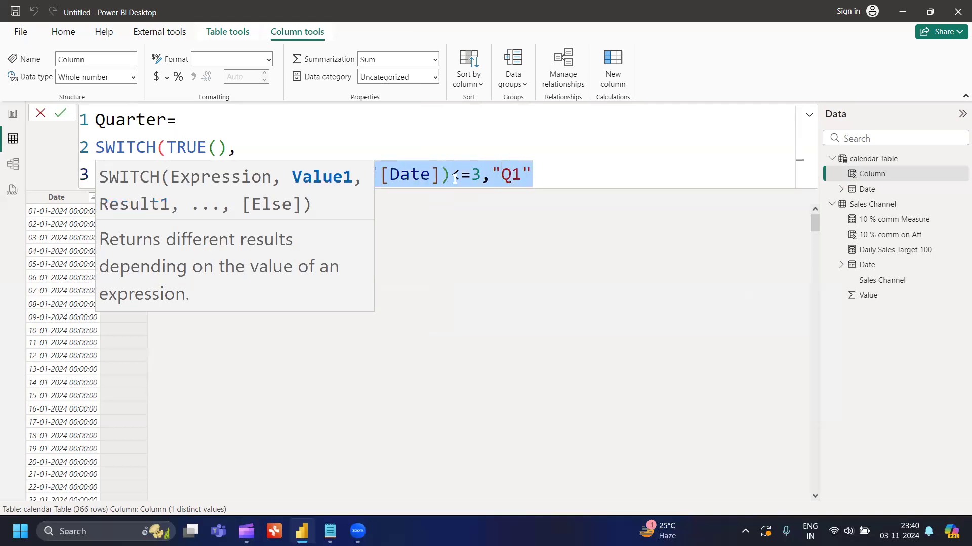
pyautogui.click(662, 168)
# Step: Duplicate the "Q1" condition onto a new line of the formula, separating the two lines with a comma
pyautogui.moveTo(575, 167); pyautogui.dragTo(154, 177)
pyautogui.hotkey('ctrl', 'c')
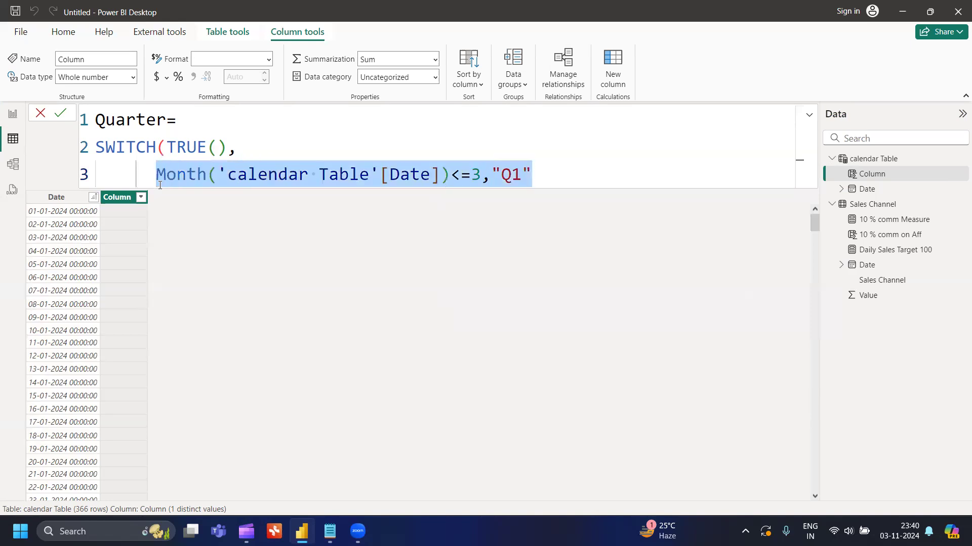
pyautogui.click(529, 177)
pyautogui.write(',')
pyautogui.press('Return')
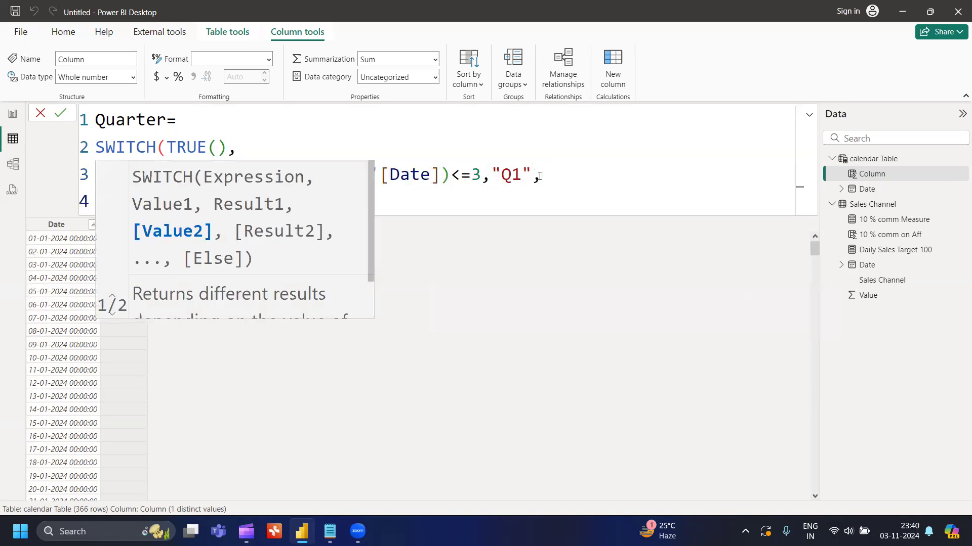
pyautogui.hotkey('ctrl', 'v')
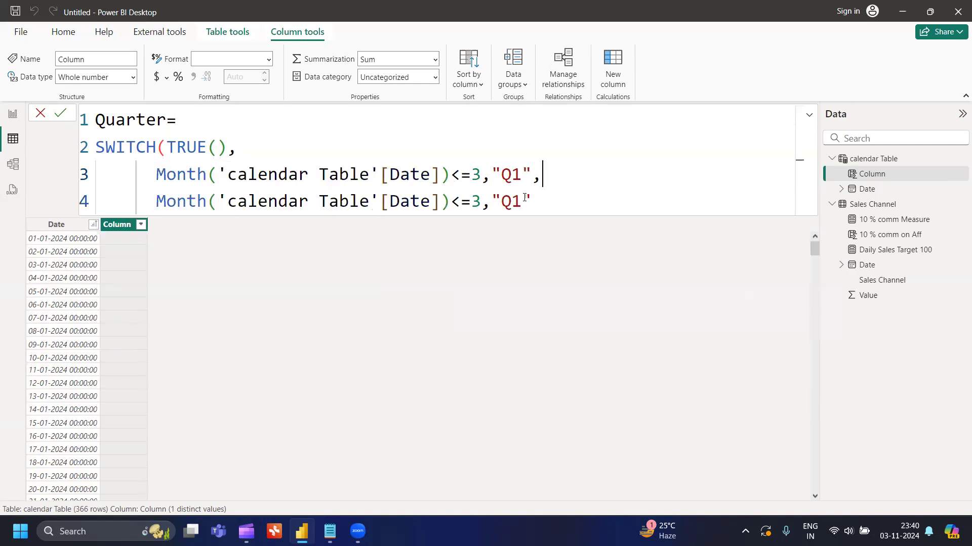
# Step: Change the duplicated condition on line 4 to <=6 with the result "Q2"
pyautogui.click(518, 201)
pyautogui.press('BackSpace')
pyautogui.write('2')
pyautogui.click(483, 202)
pyautogui.press('BackSpace')
pyautogui.write('6')
# Step: Duplicate the "Q2" condition onto a fifth line, with a comma after the original
pyautogui.moveTo(532, 202); pyautogui.dragTo(159, 206)
pyautogui.hotkey('ctrl', 'c')
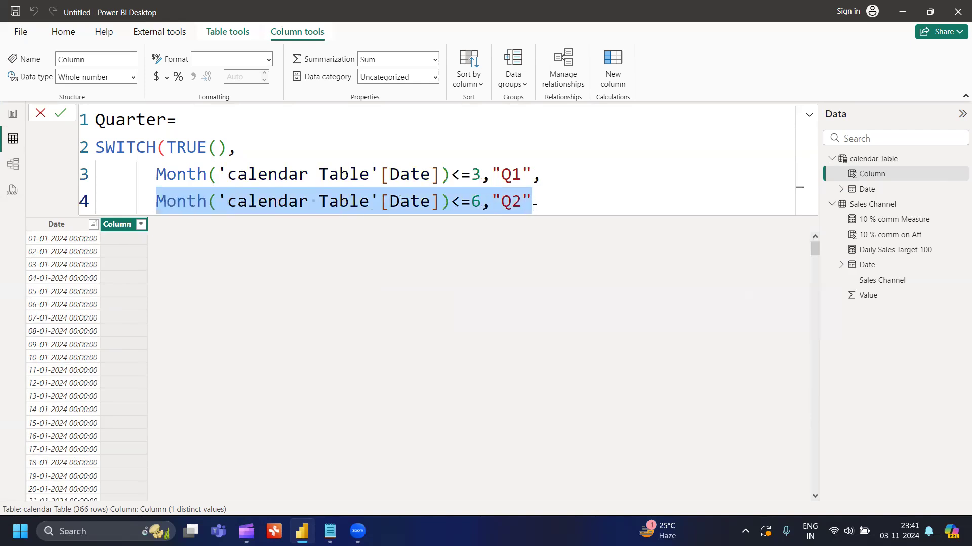
pyautogui.click(534, 208)
pyautogui.write(',')
pyautogui.press('Return')
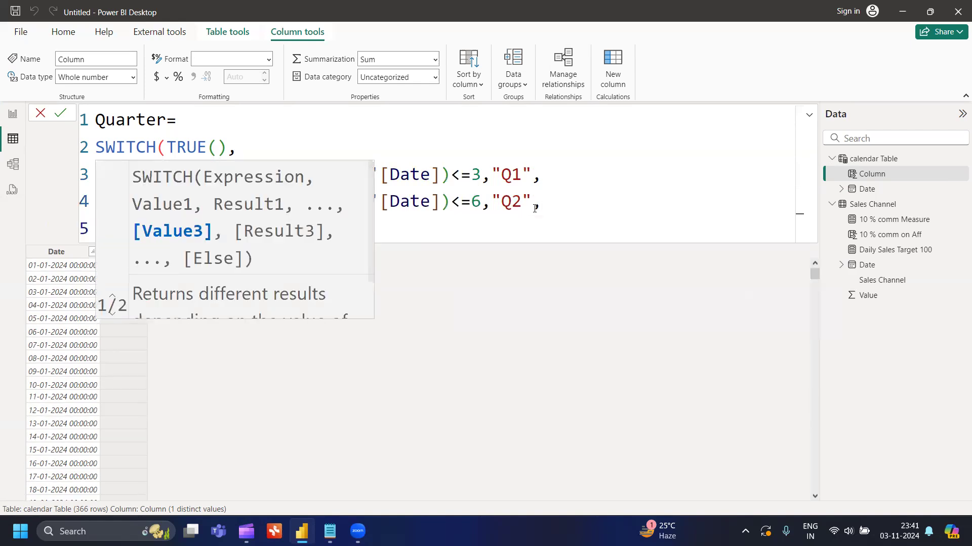
pyautogui.hotkey('ctrl', 'v')
# Step: Change the condition on line 5 to <=9 with the result "Q3", and add a comma and a new line
pyautogui.click(518, 226)
pyautogui.press('BackSpace')
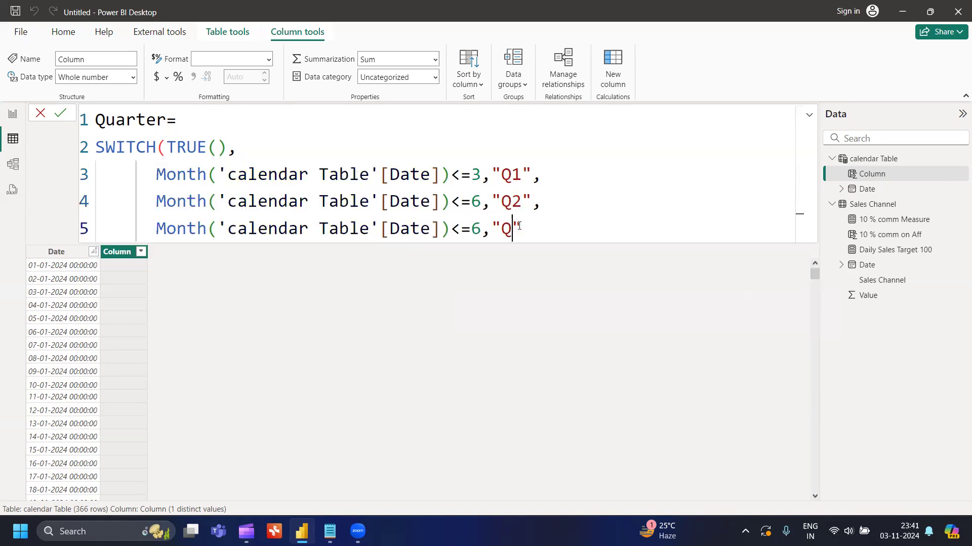
pyautogui.write('3')
pyautogui.click(478, 228)
pyautogui.press('BackSpace')
pyautogui.write('9,')
pyautogui.press('Return')
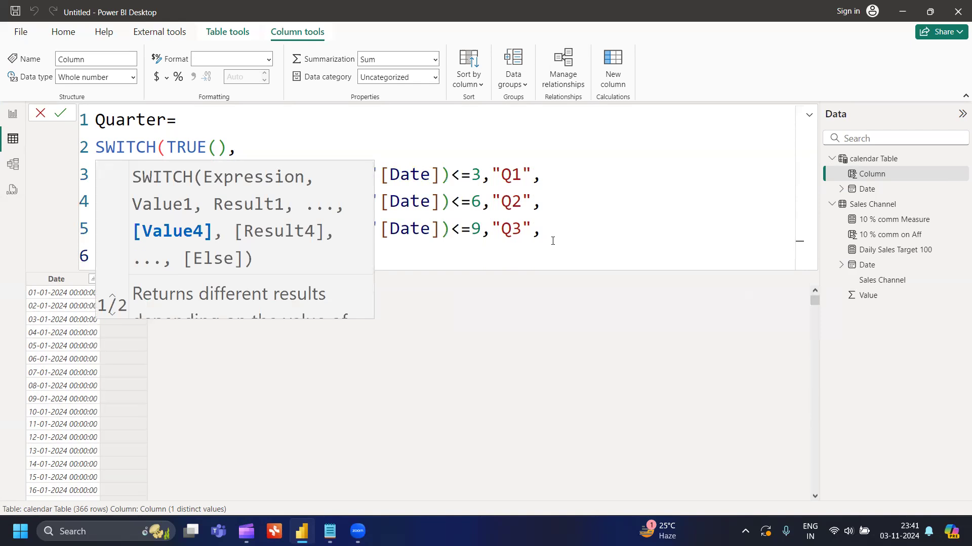
# Step: Add "Q4" as the else result, close the SWITCH function and commit the Quarter column formula
pyautogui.click(547, 241)
pyautogui.click(166, 251)
pyautogui.write('Q')
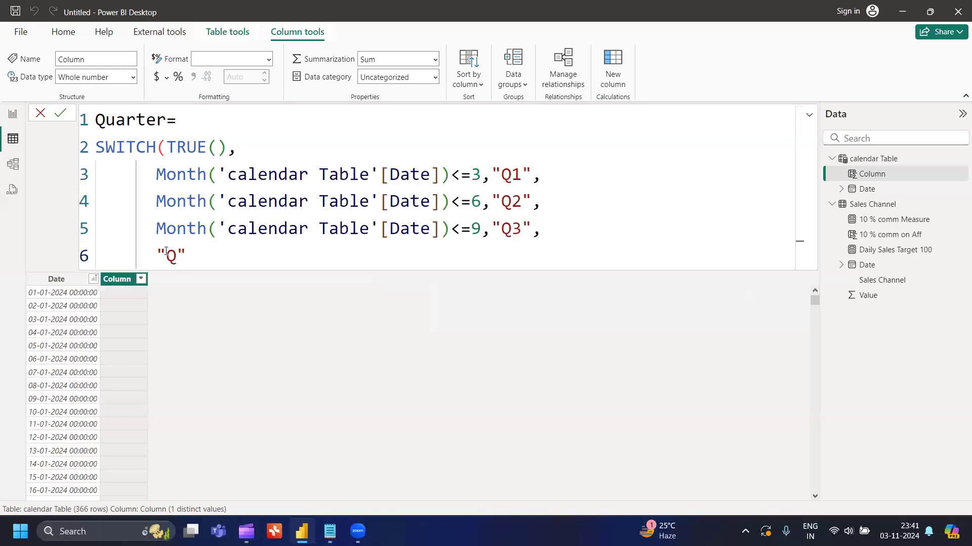
pyautogui.write('4')
pyautogui.press('Right')
pyautogui.write(')')
pyautogui.press('Return')
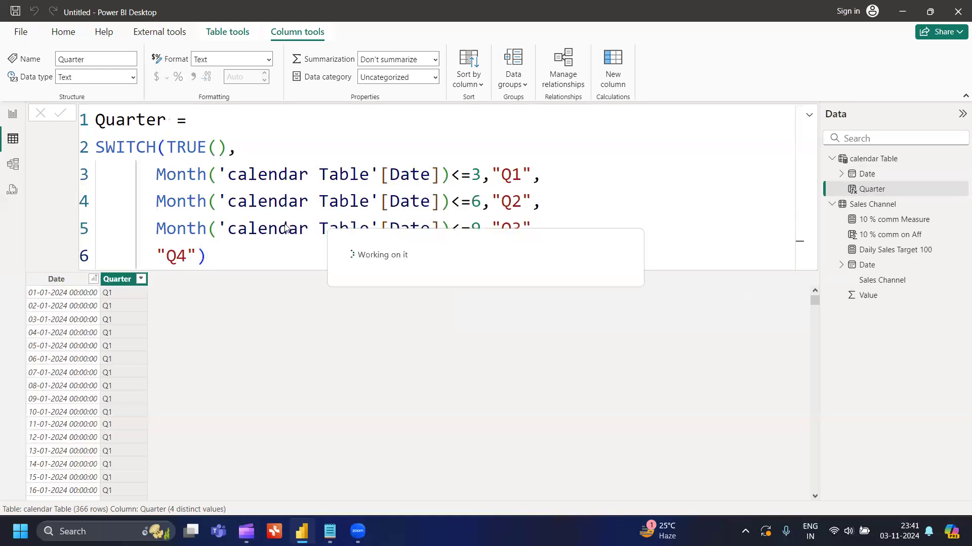
# Step: Filter the Quarter column to show only the Q1 rows
pyautogui.click(141, 279)
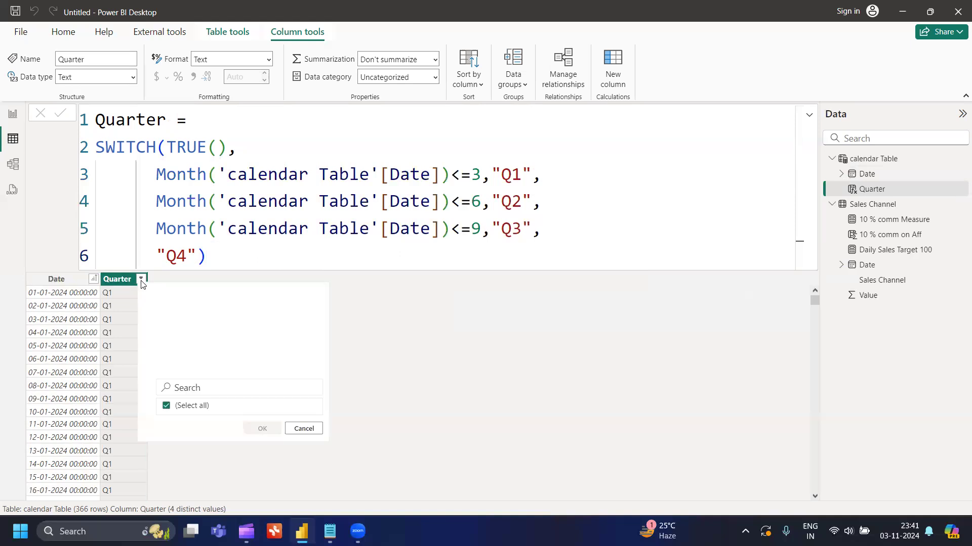
pyautogui.click(167, 405)
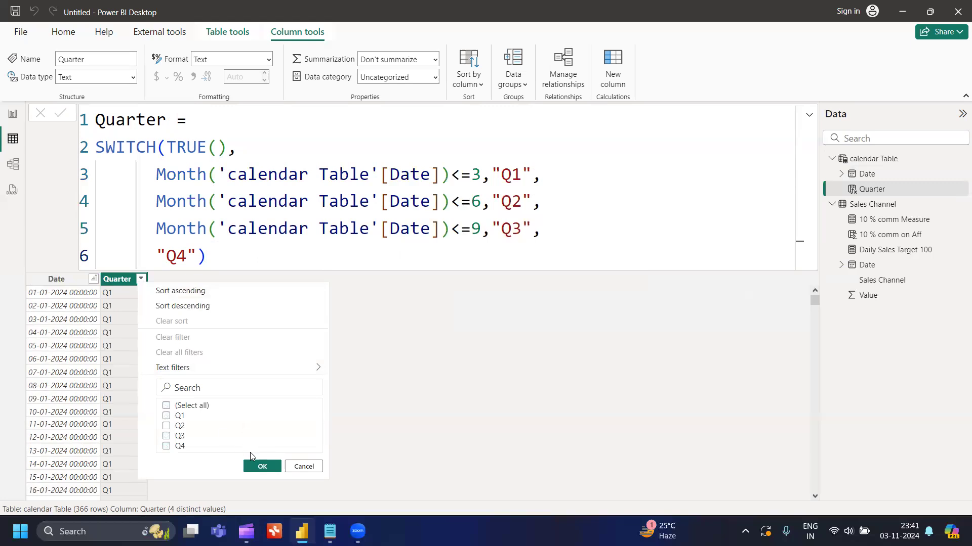
pyautogui.click(166, 416)
pyautogui.click(166, 416)
pyautogui.click(258, 466)
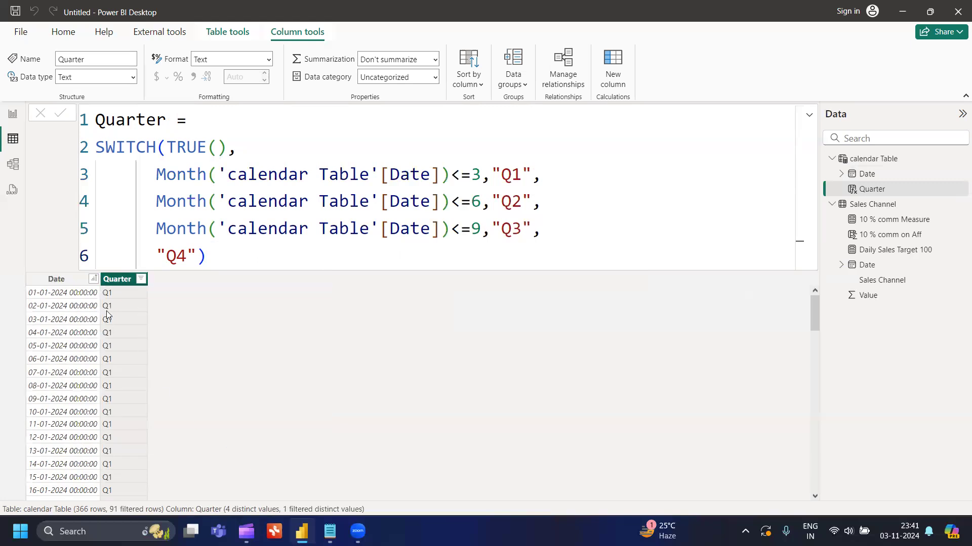
# Step: Collapse the formula area and sort the Date column descending to check the last date in Q1
pyautogui.scroll(-1, 106, 315)
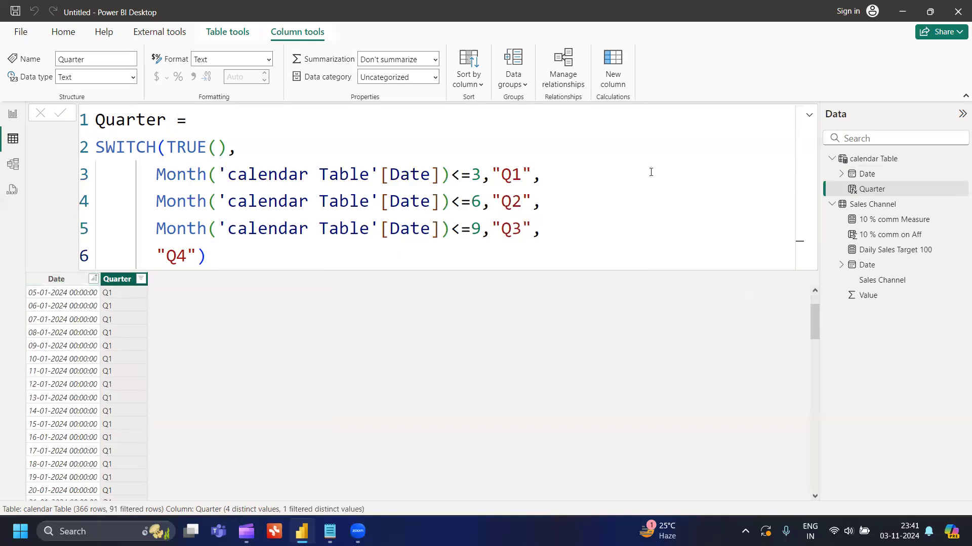
pyautogui.click(809, 117)
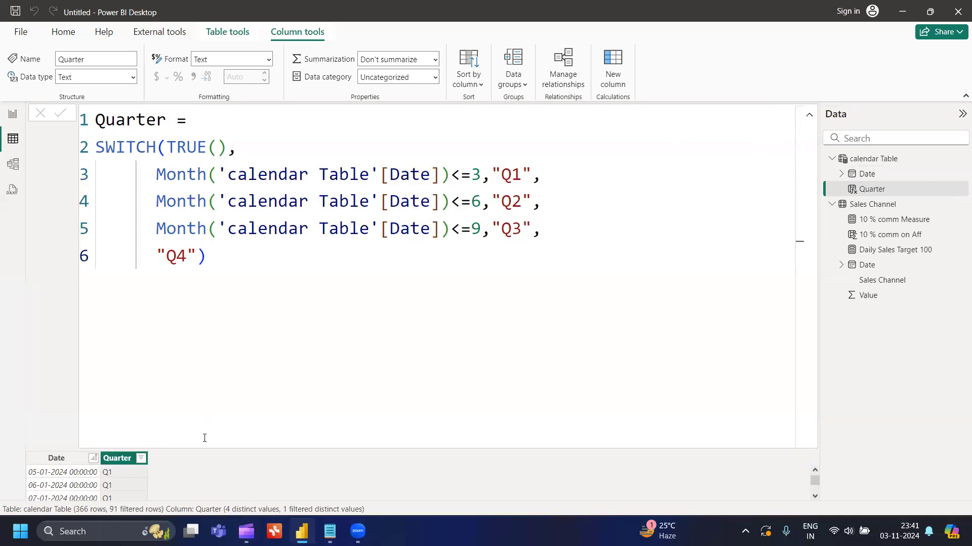
pyautogui.click(808, 115)
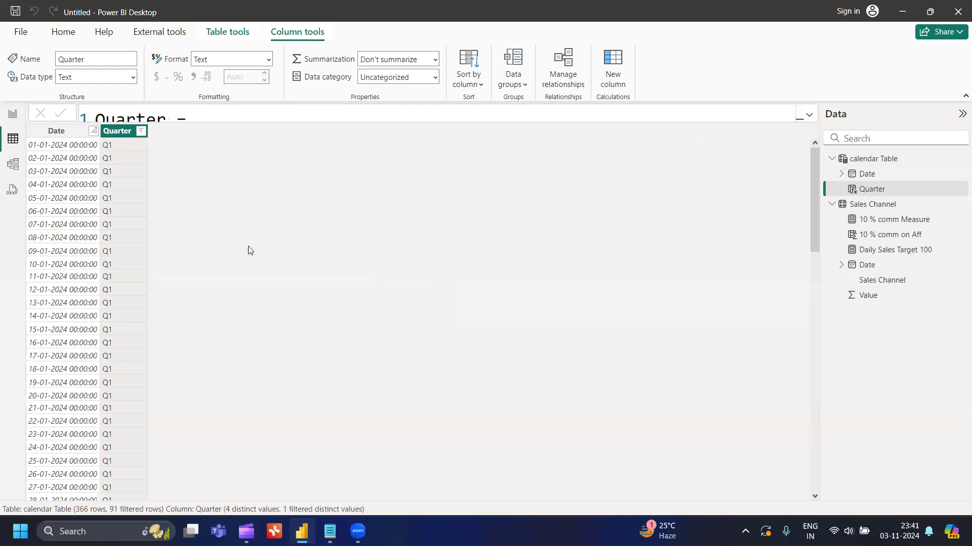
pyautogui.click(93, 131)
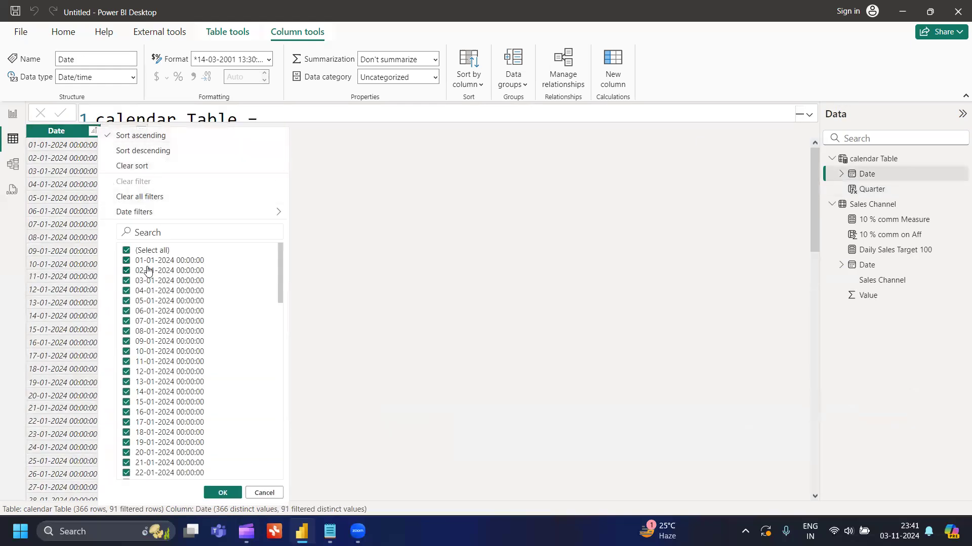
pyautogui.click(138, 151)
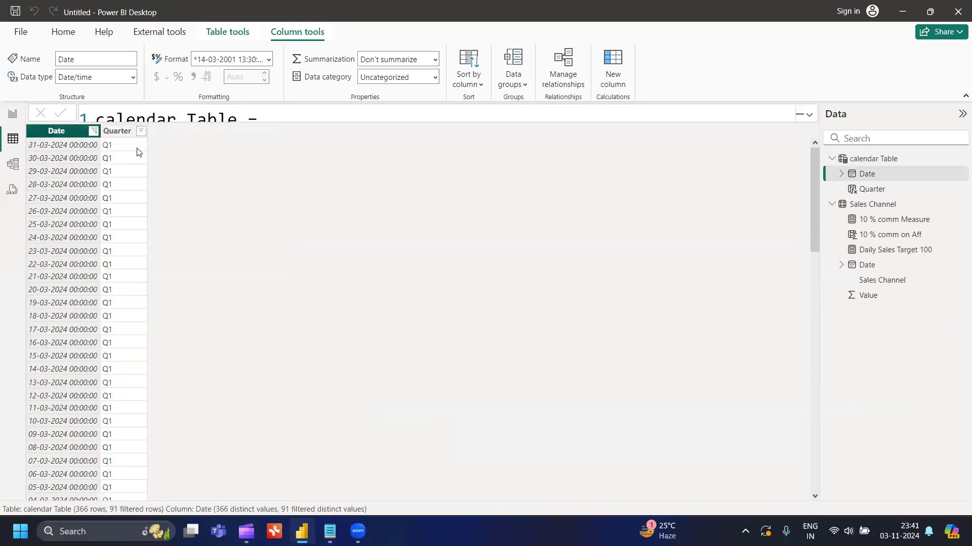
# Step: Change the Quarter column filter to show only the Q3 rows
pyautogui.click(93, 131)
pyautogui.click(334, 301)
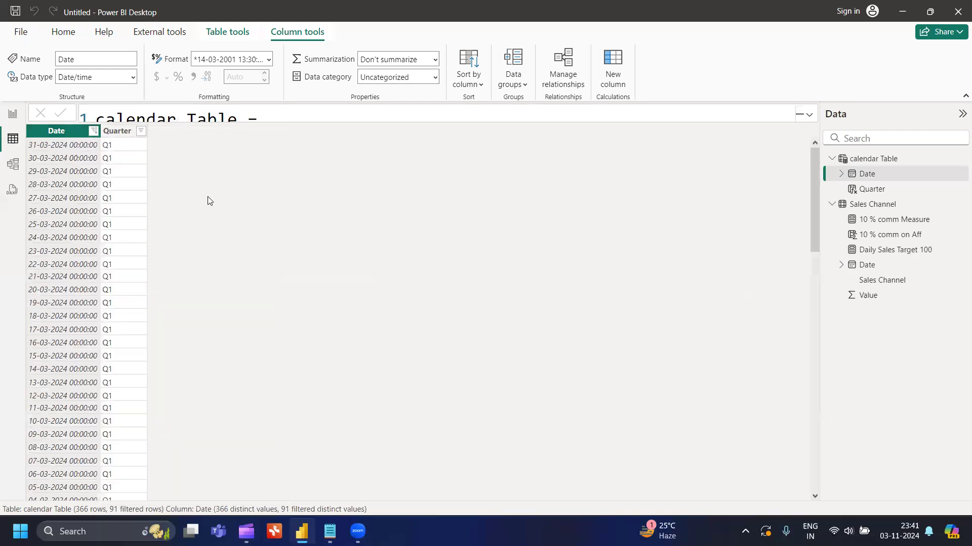
pyautogui.click(141, 130)
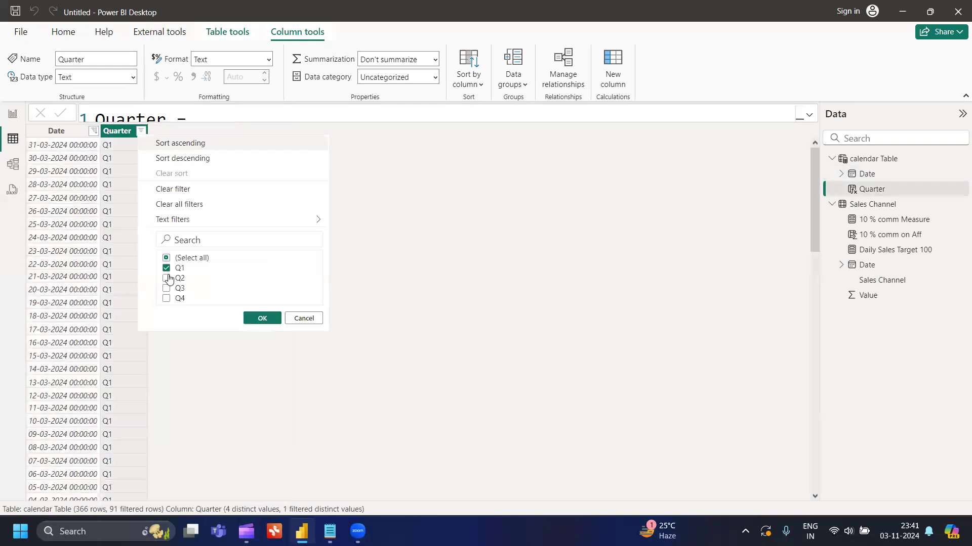
pyautogui.click(166, 268)
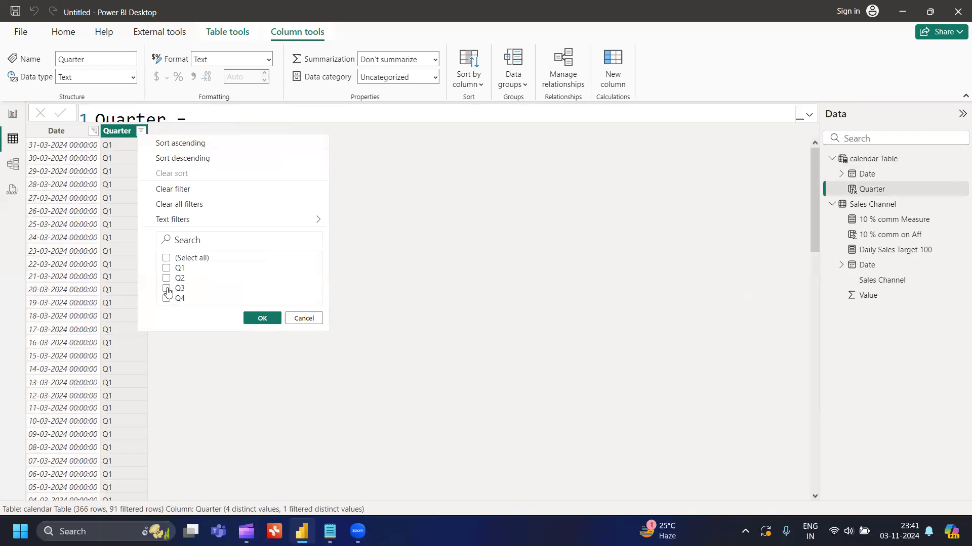
pyautogui.click(167, 289)
pyautogui.click(262, 318)
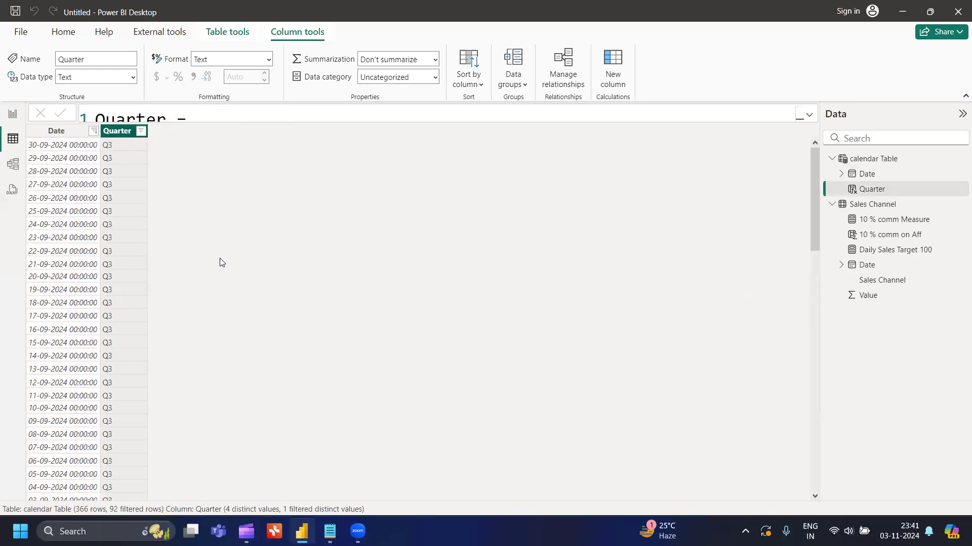
# Step: Sort the Date column ascending and back to descending to check the first and last dates in Q3
pyautogui.click(93, 131)
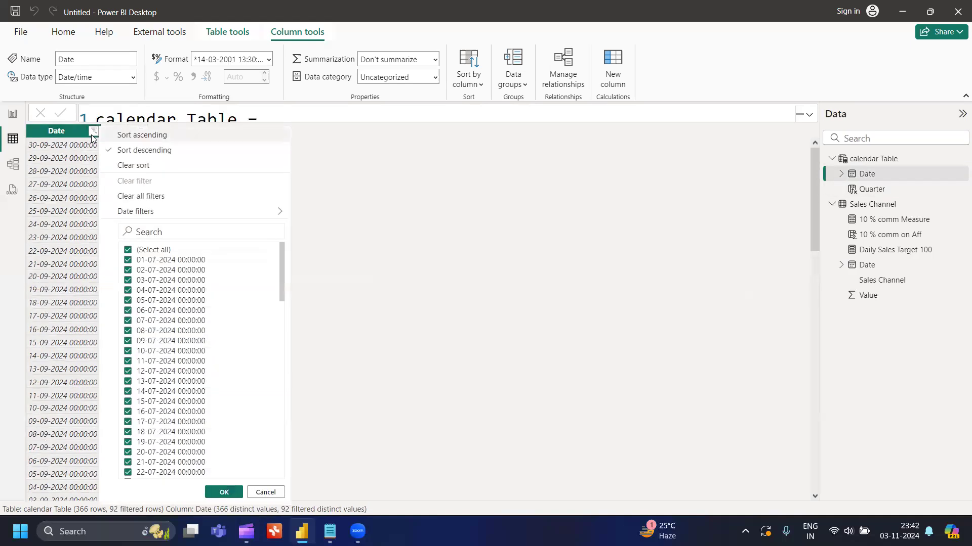
pyautogui.click(126, 134)
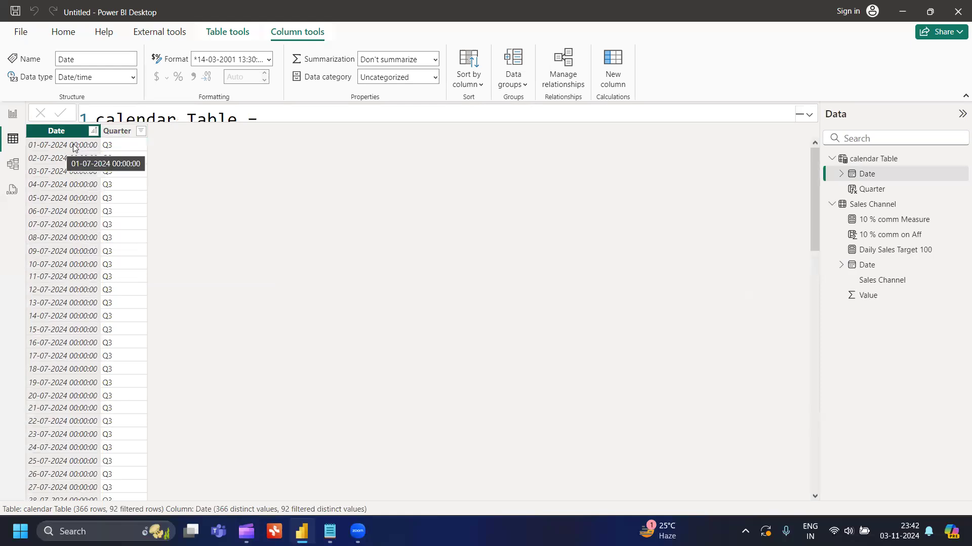
pyautogui.click(93, 131)
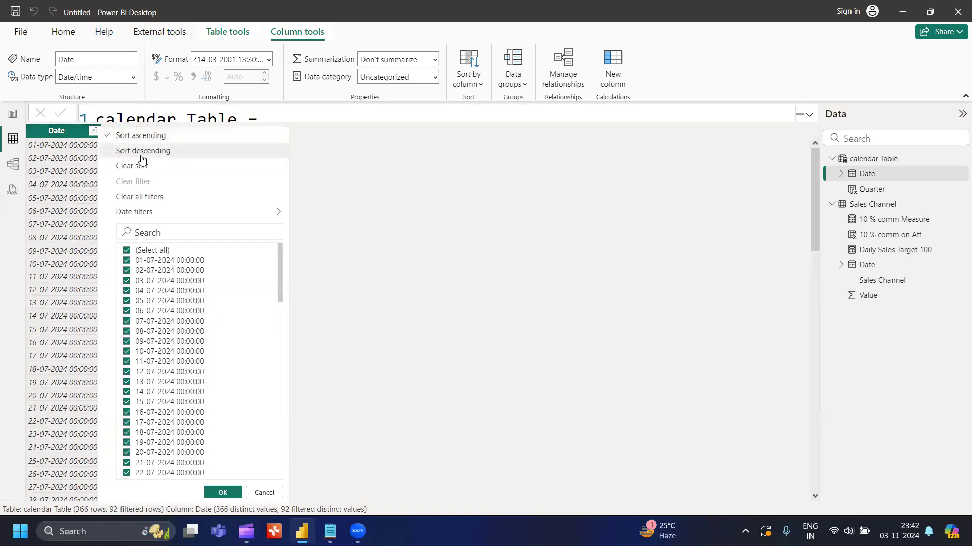
pyautogui.click(143, 150)
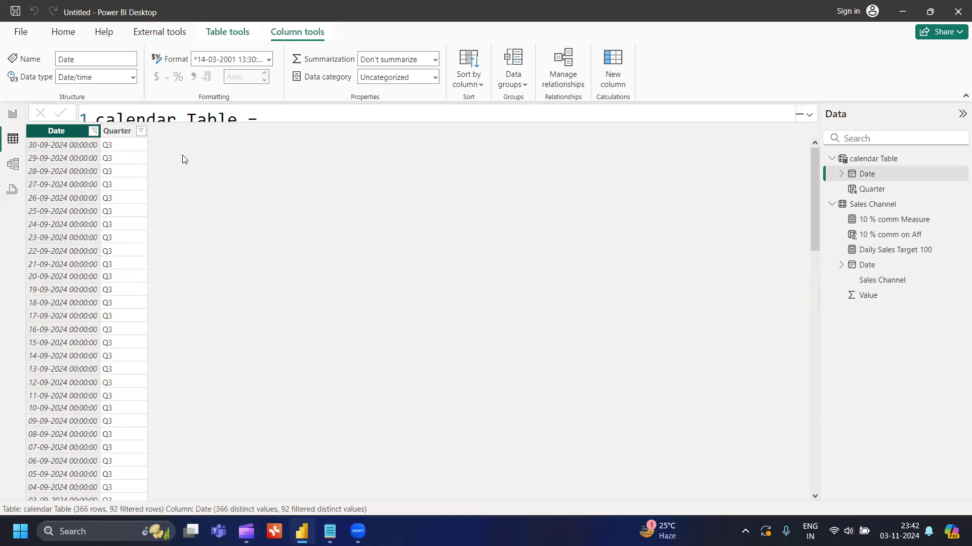
# Step: Change the Quarter column filter to show only the Q4 rows
pyautogui.click(140, 132)
pyautogui.click(167, 289)
pyautogui.click(167, 299)
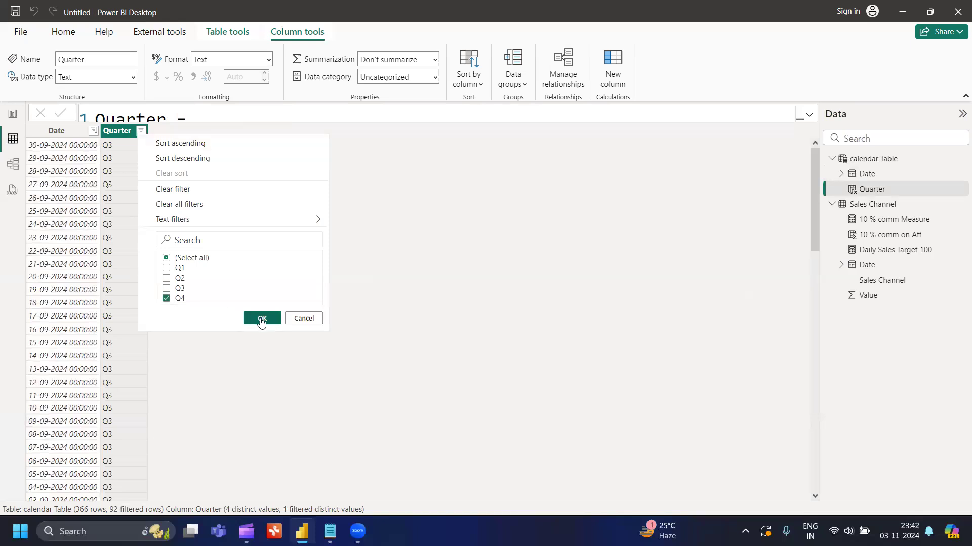
pyautogui.click(263, 319)
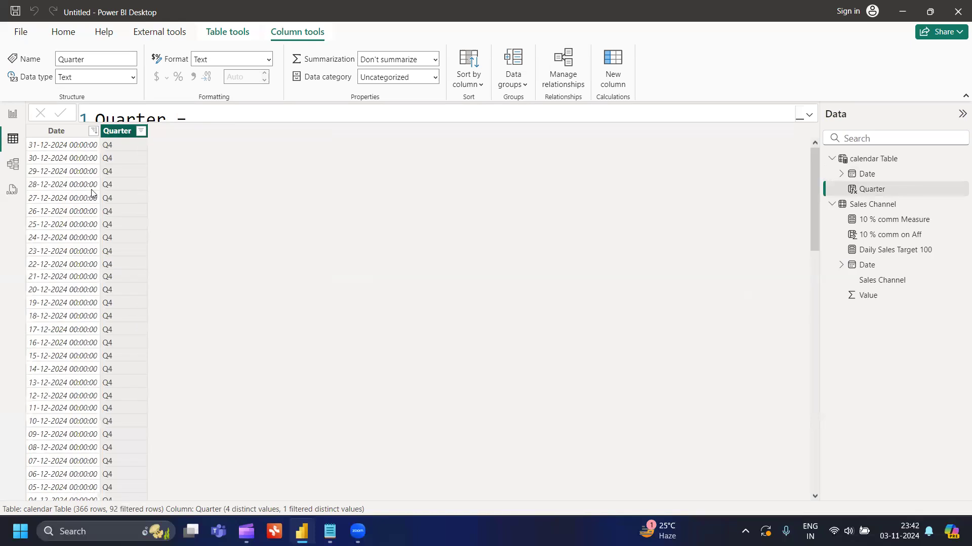
# Step: Sort the Date column ascending and back to descending to check the first and last dates in Q4
pyautogui.click(93, 132)
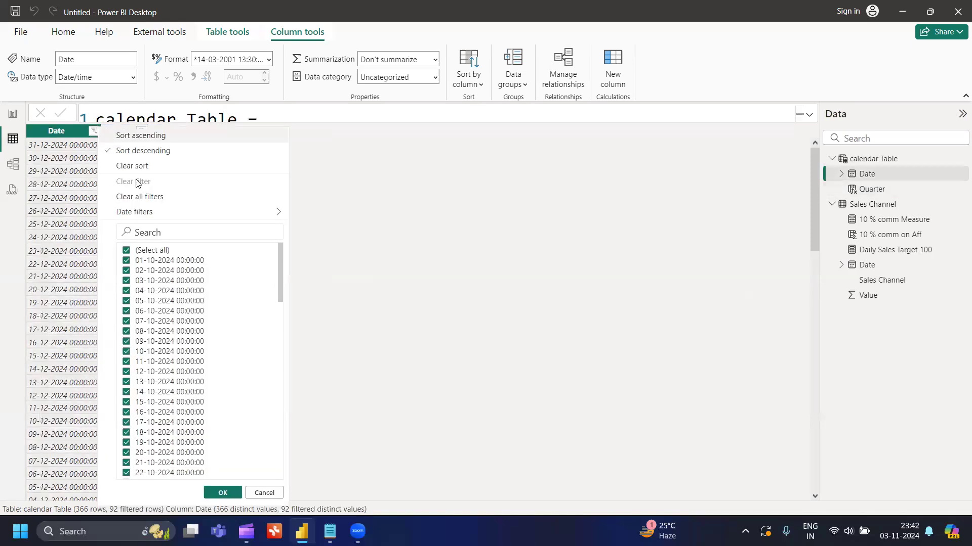
pyautogui.click(139, 137)
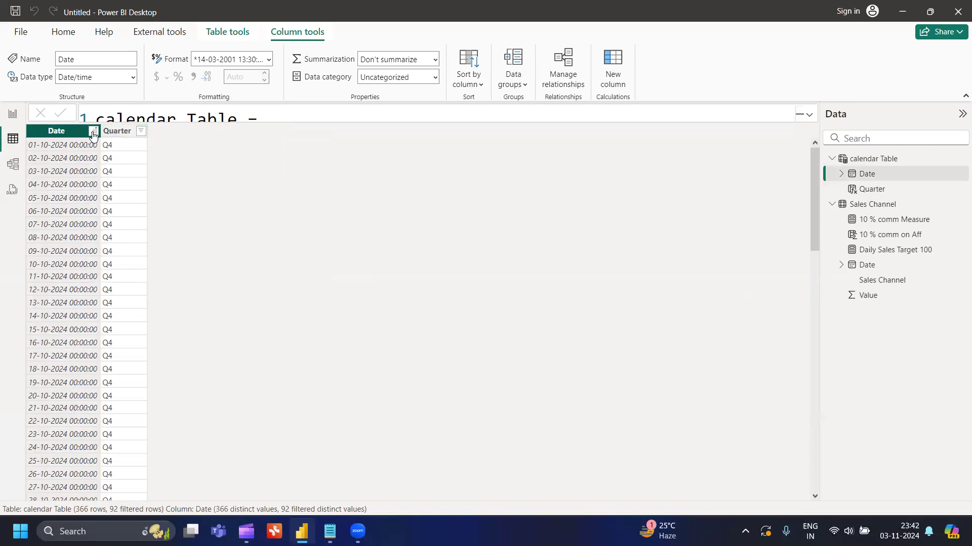
pyautogui.click(93, 131)
pyautogui.click(137, 152)
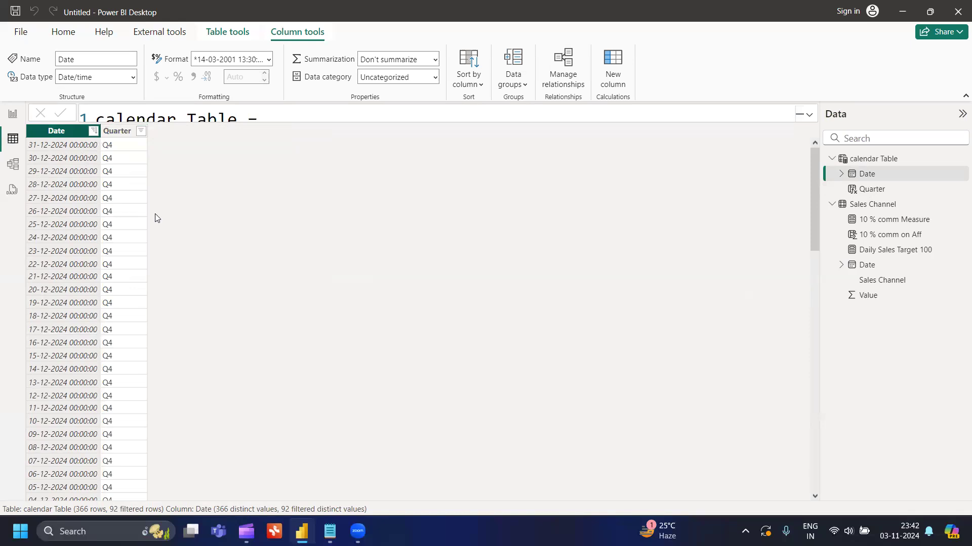
# Step: Switch to the Notepad notes and review the SWITCH function's definition, notes, syntax and input/output description
pyautogui.click(329, 531)
pyautogui.scroll(2, 258, 316)
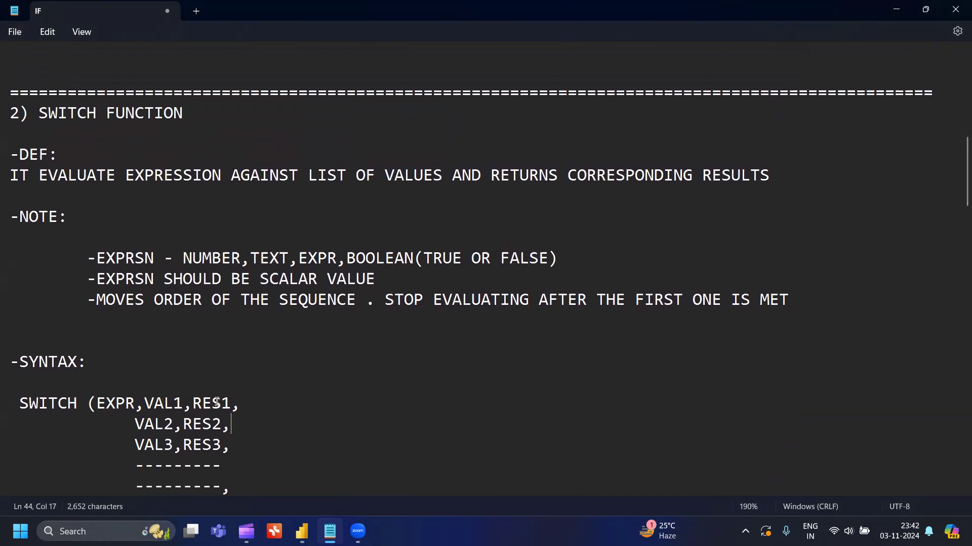
pyautogui.scroll(-1, 217, 403)
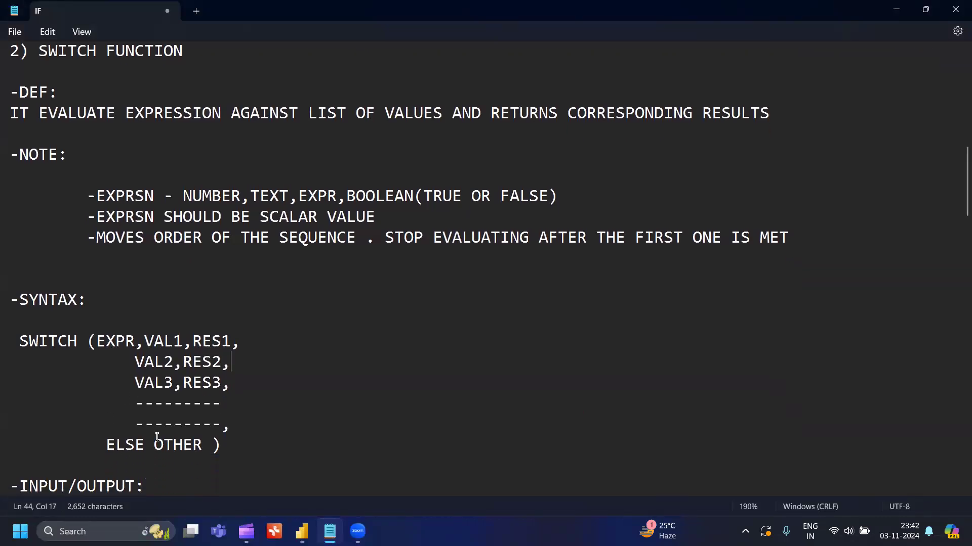
pyautogui.scroll(-6, 145, 444)
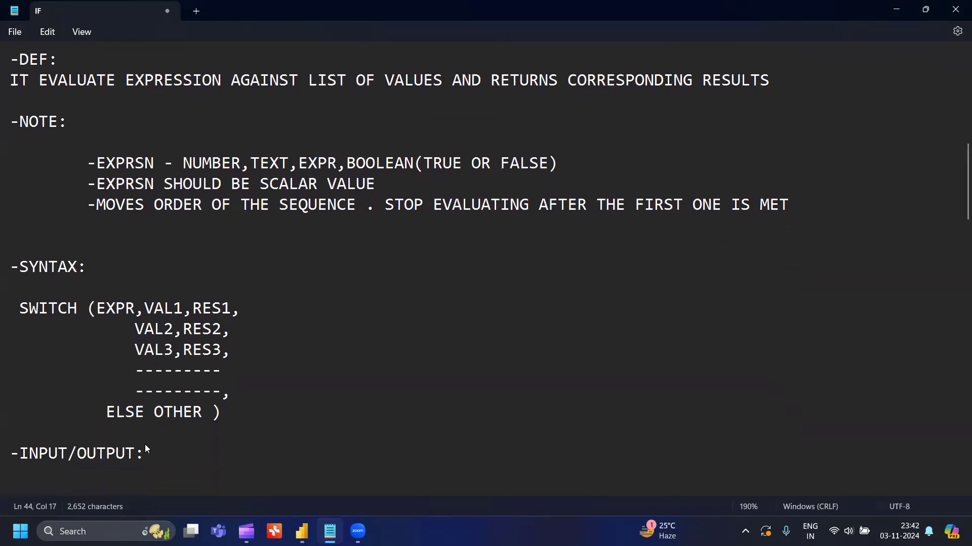
pyautogui.scroll(3, 144, 444)
pyautogui.scroll(3, 144, 444)
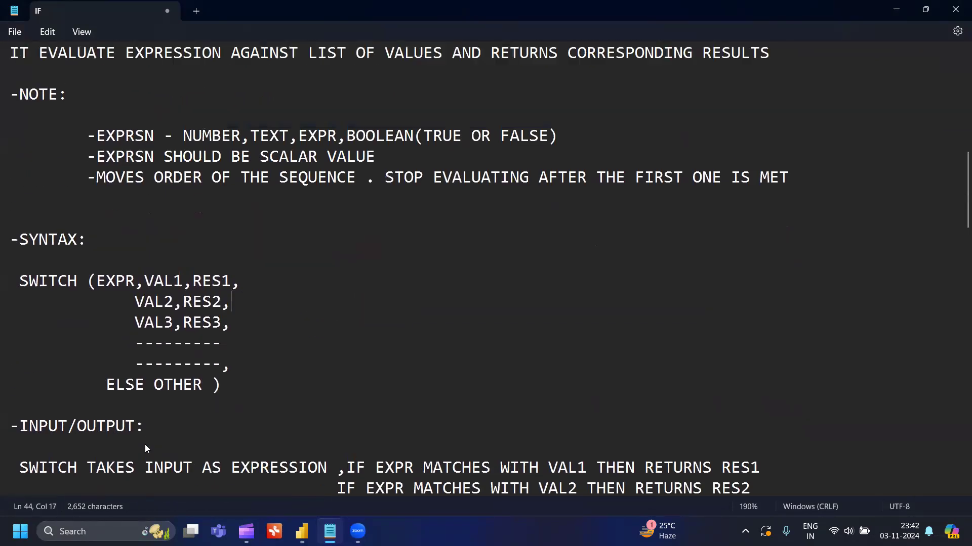